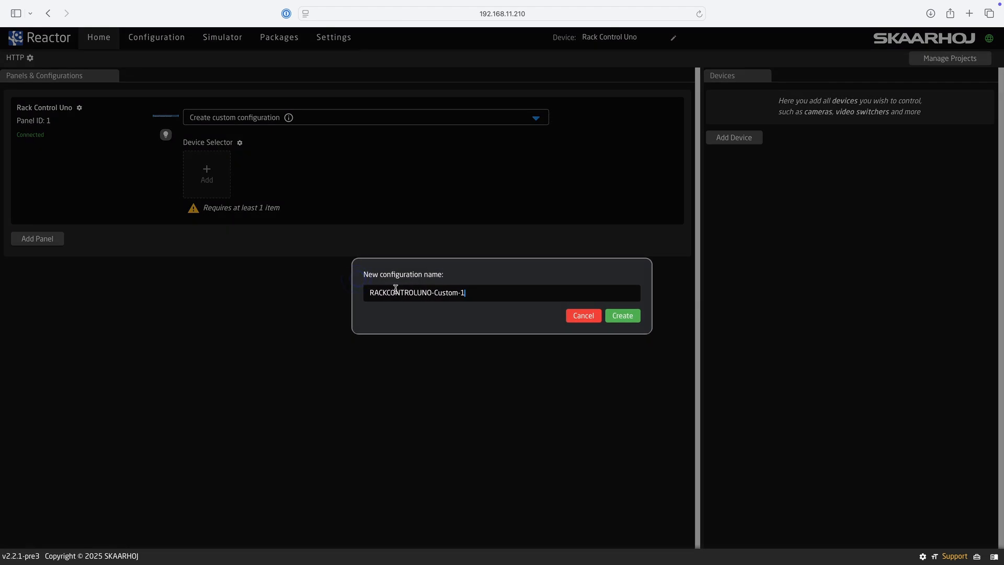
# Step: Name the new custom panel configuration httpdemo and create it
pyautogui.press('super+a')
pyautogui.write('httpdemo')
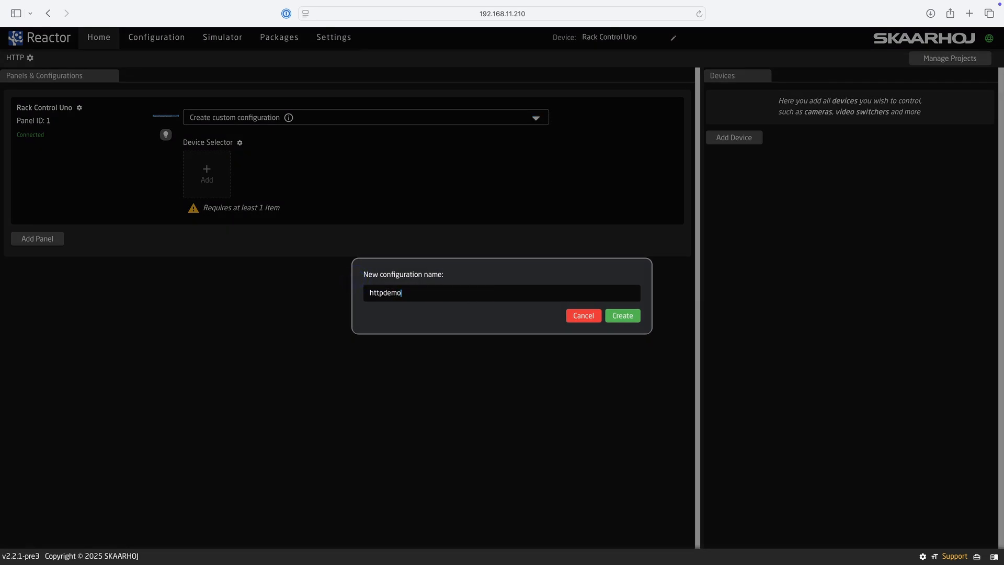
pyautogui.click(622, 316)
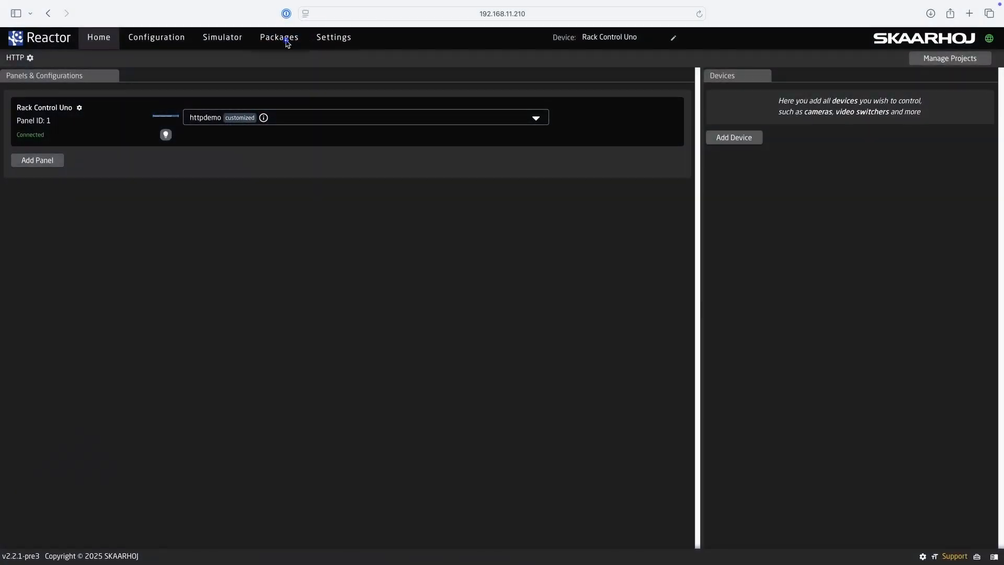
# Step: Review the installed packages and browse the list of devices supported by the Blue Pill platform
pyautogui.click(287, 44)
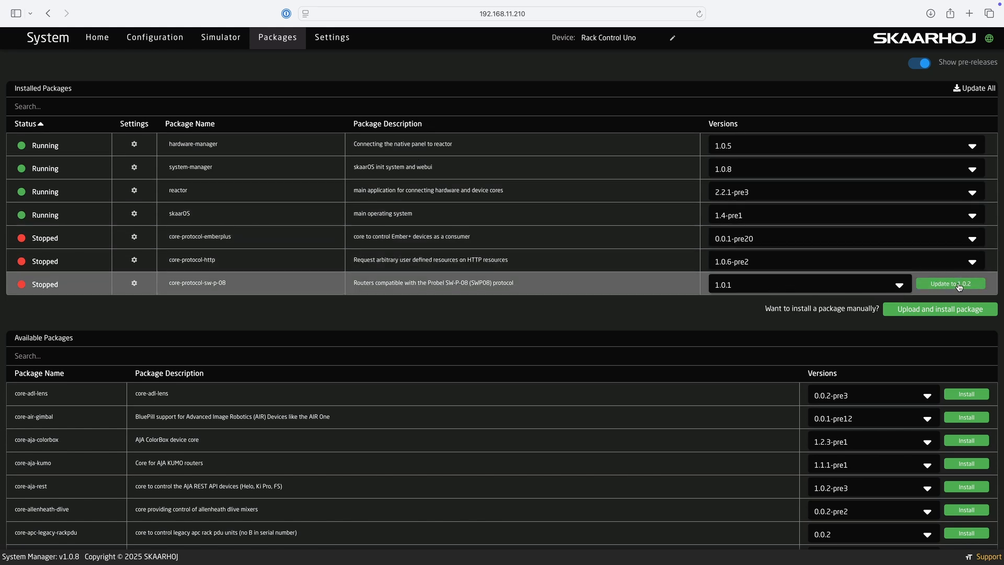
pyautogui.click(98, 39)
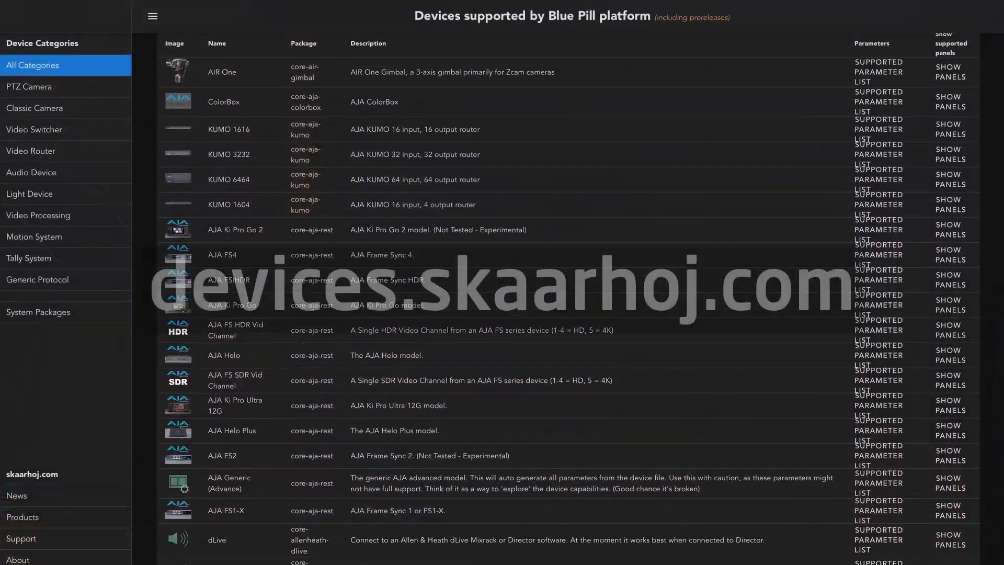
pyautogui.scroll(-5, 568, 298)
pyautogui.scroll(-5, 568, 298)
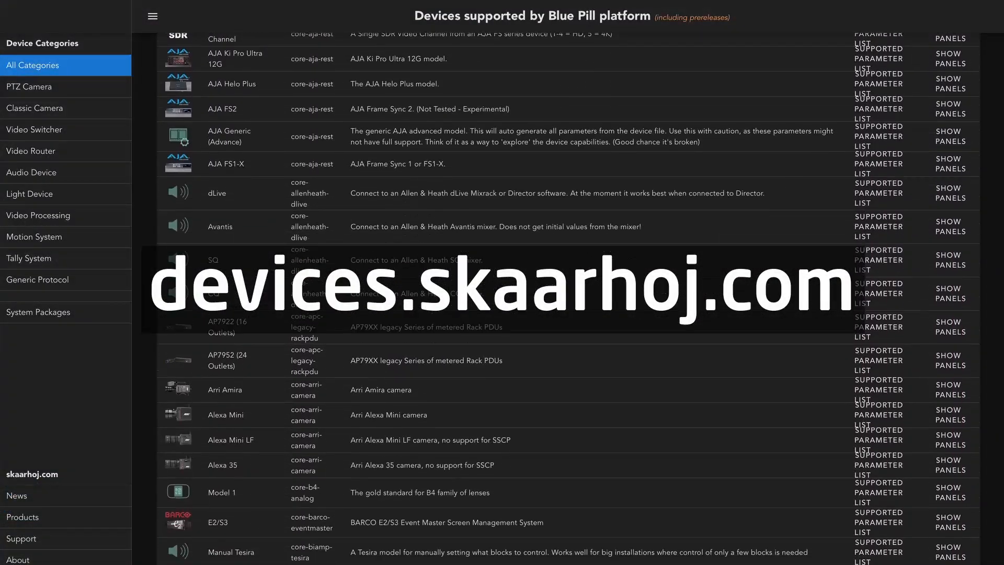
pyautogui.scroll(-6, 568, 298)
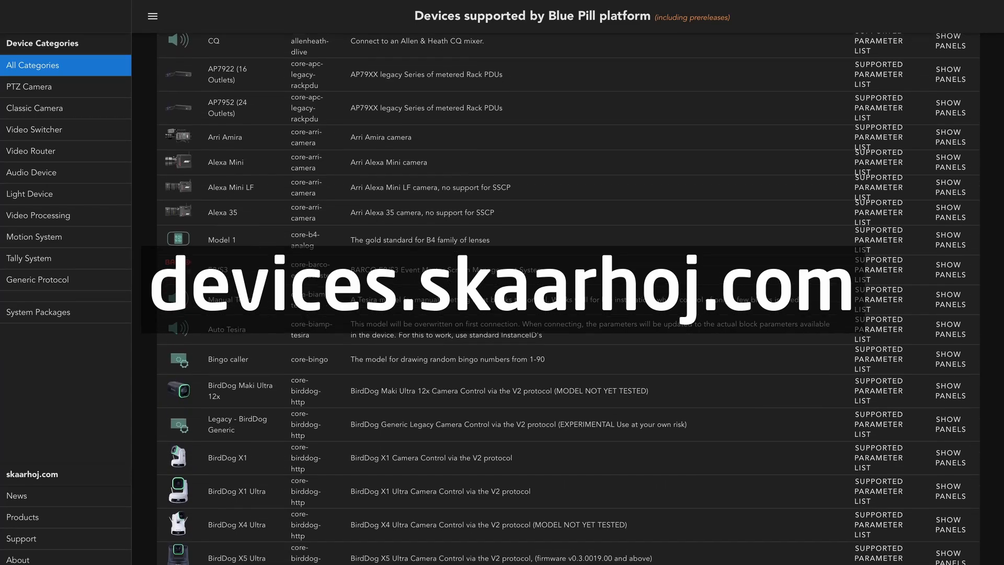
pyautogui.scroll(-3, 567, 298)
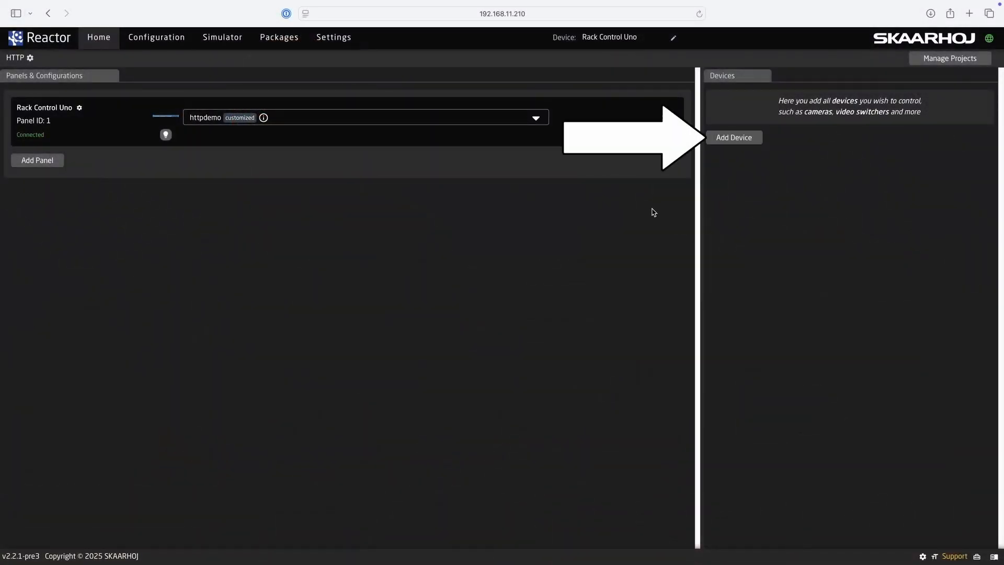
# Step: Manually add an HTTP Device Core Generic Model device to the project and save it with its default settings
pyautogui.click(744, 142)
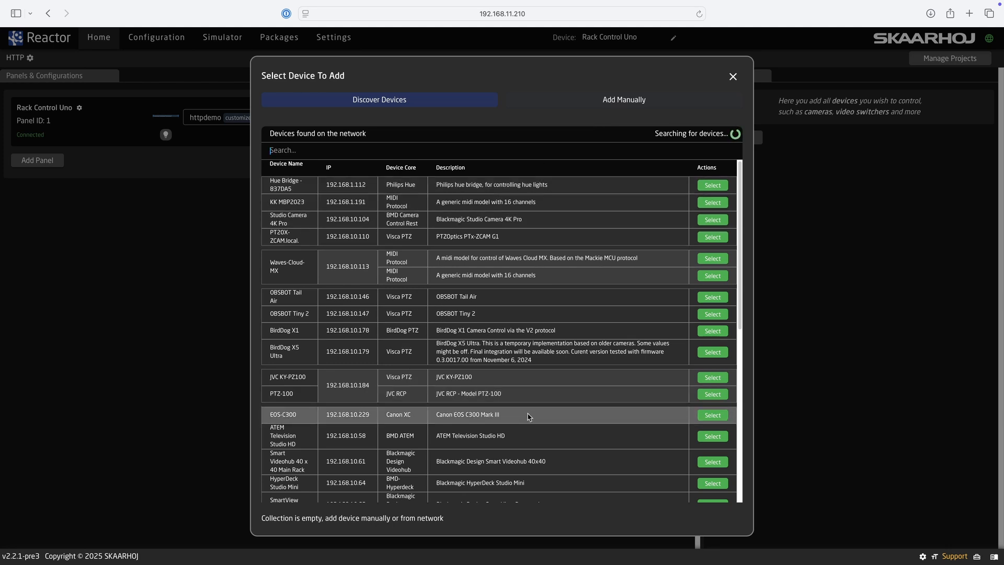
pyautogui.click(575, 105)
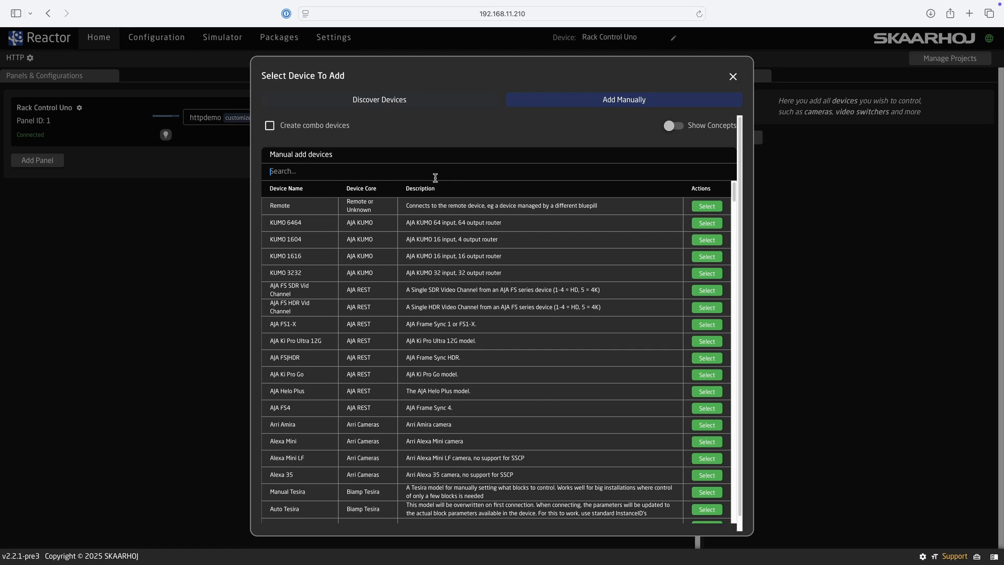
pyautogui.write('http')
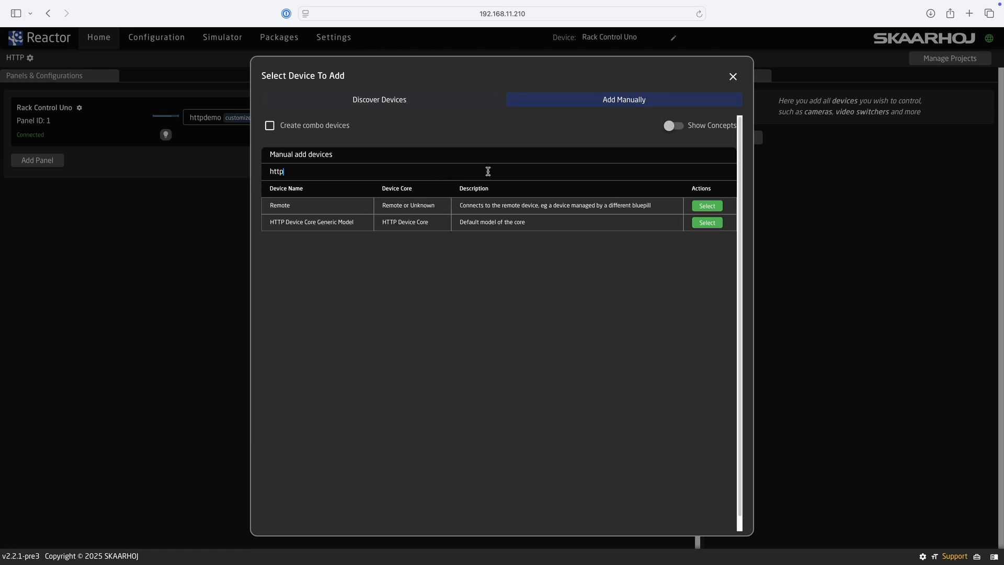
pyautogui.click(707, 223)
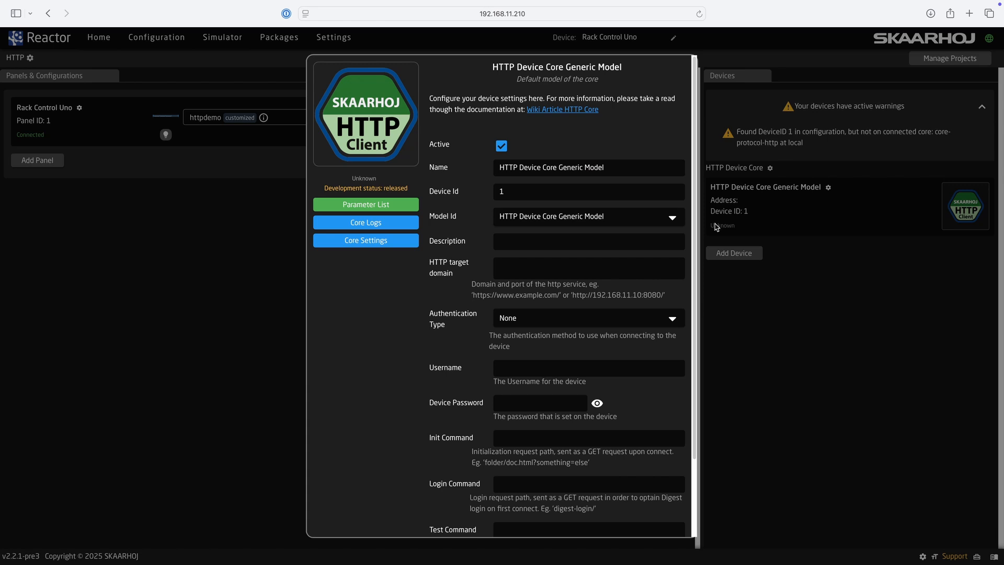
pyautogui.scroll(-3, 653, 282)
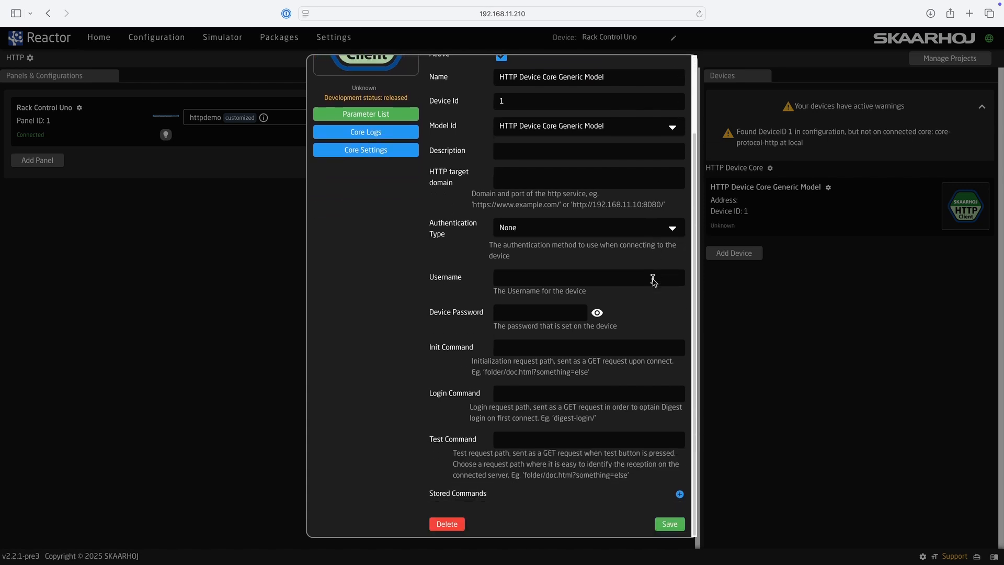
pyautogui.click(674, 526)
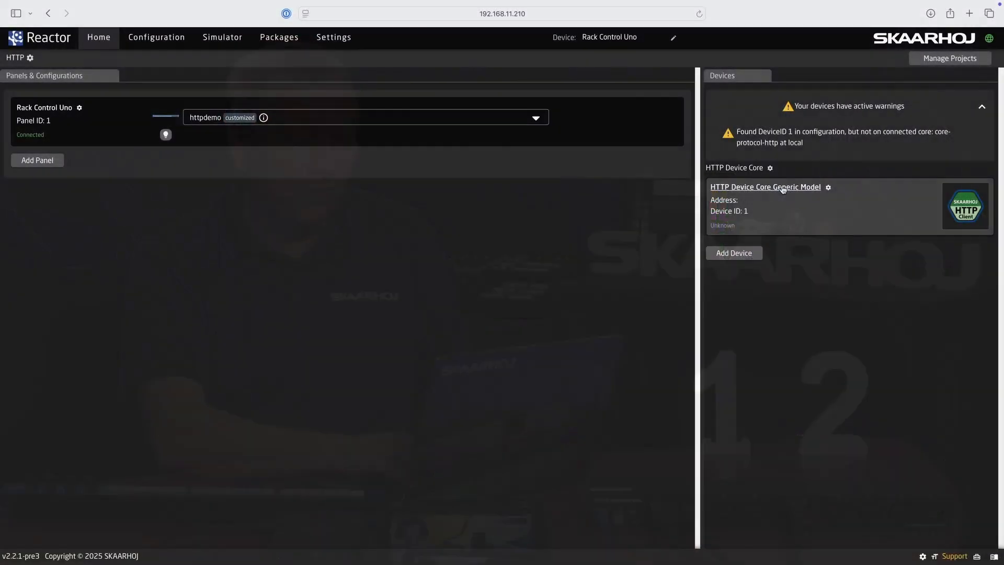
# Step: Duplicate the HTTP Device Core Generic Model device twice, without IP increment
pyautogui.rightClick(783, 188)
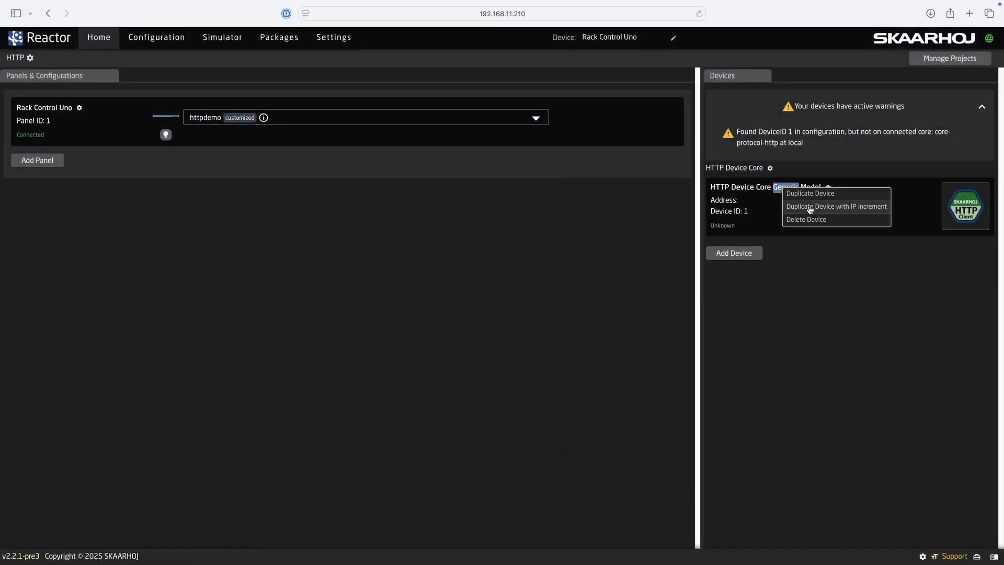
pyautogui.click(808, 194)
pyautogui.rightClick(798, 277)
pyautogui.click(816, 284)
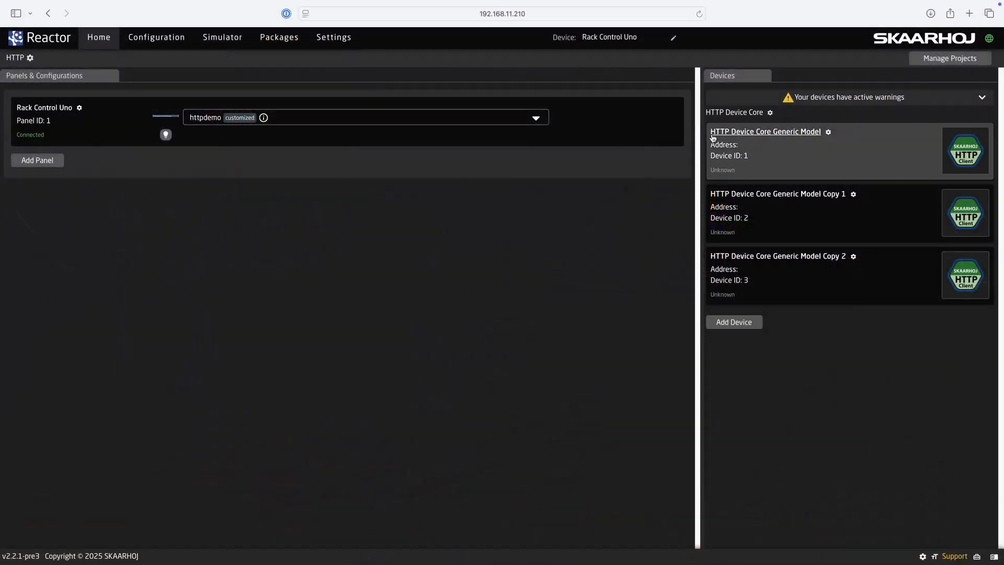
pyautogui.click(731, 133)
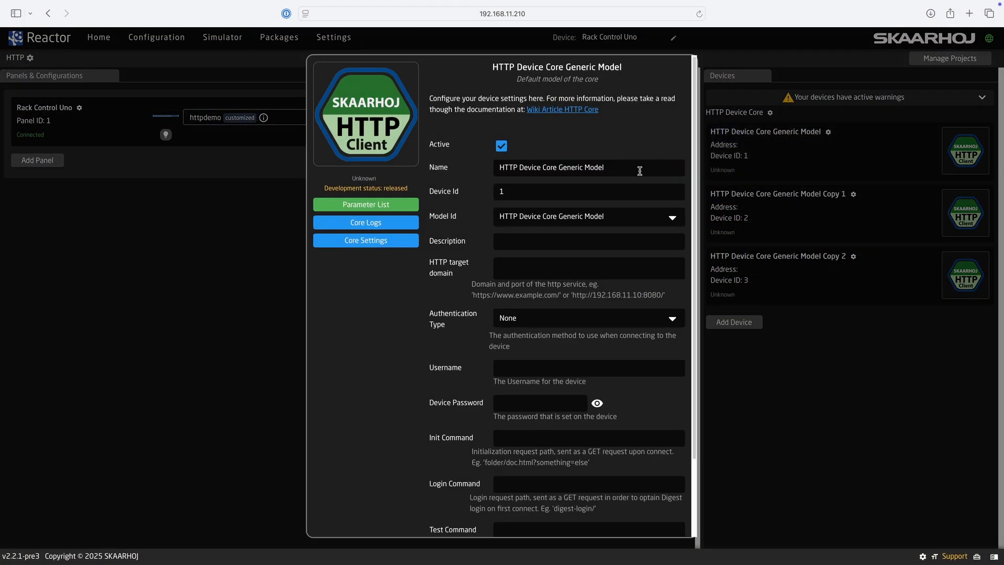
pyautogui.tripleClick(608, 169)
pyautogui.write('Magewell')
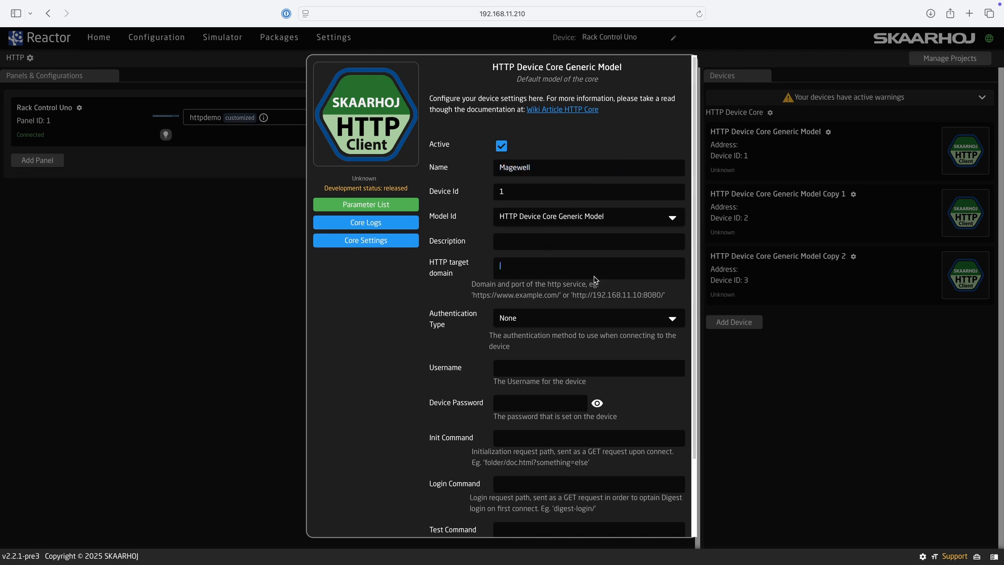
pyautogui.write('http://192.168.10.127/')
# Step: Set the Magewell device's init command to the mwapi login request with the account credentials and save the device
pyautogui.press('super+v')
pyautogui.click(360, 437)
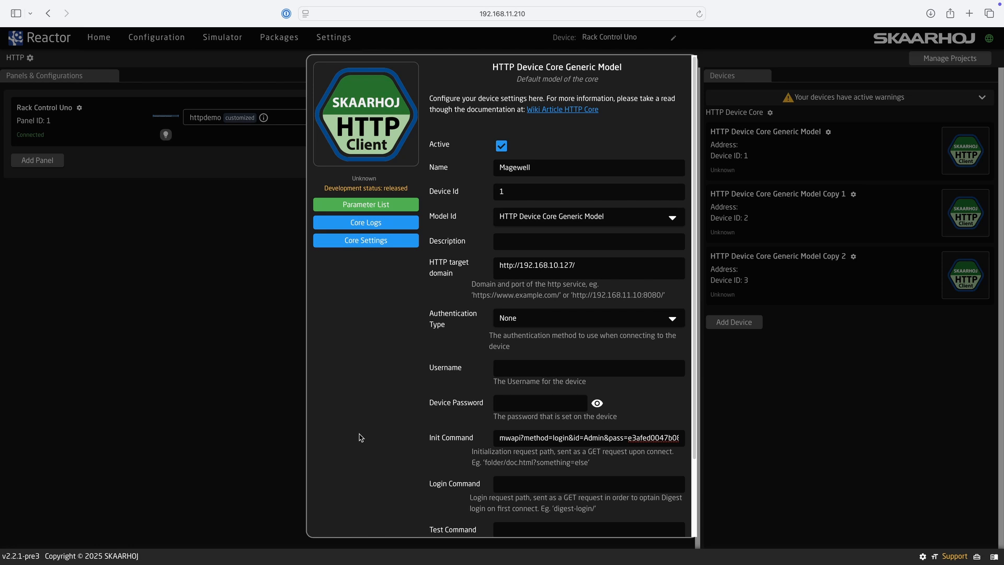
pyautogui.scroll(-3, 360, 437)
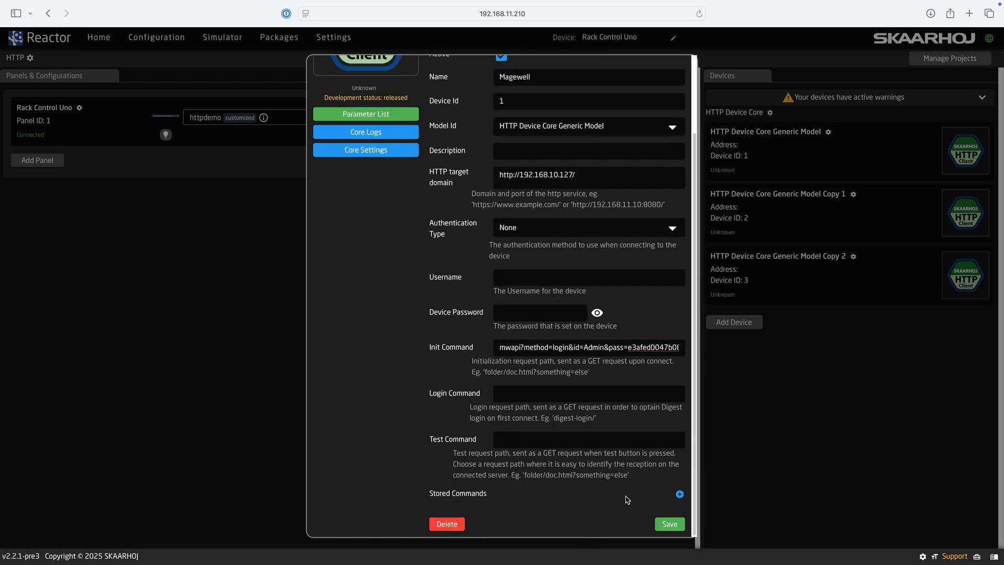
pyautogui.click(676, 523)
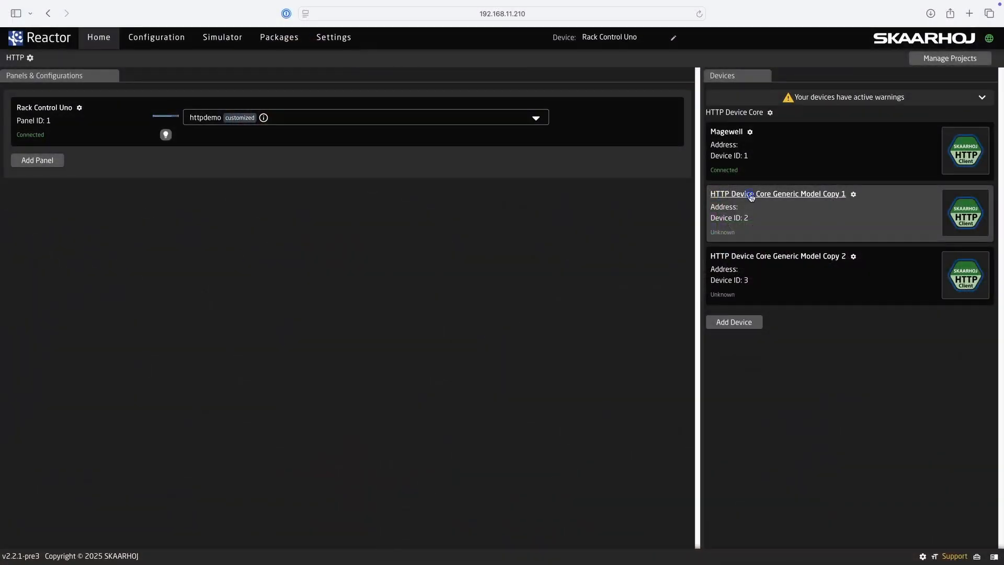
pyautogui.click(750, 195)
pyautogui.tripleClick(633, 167)
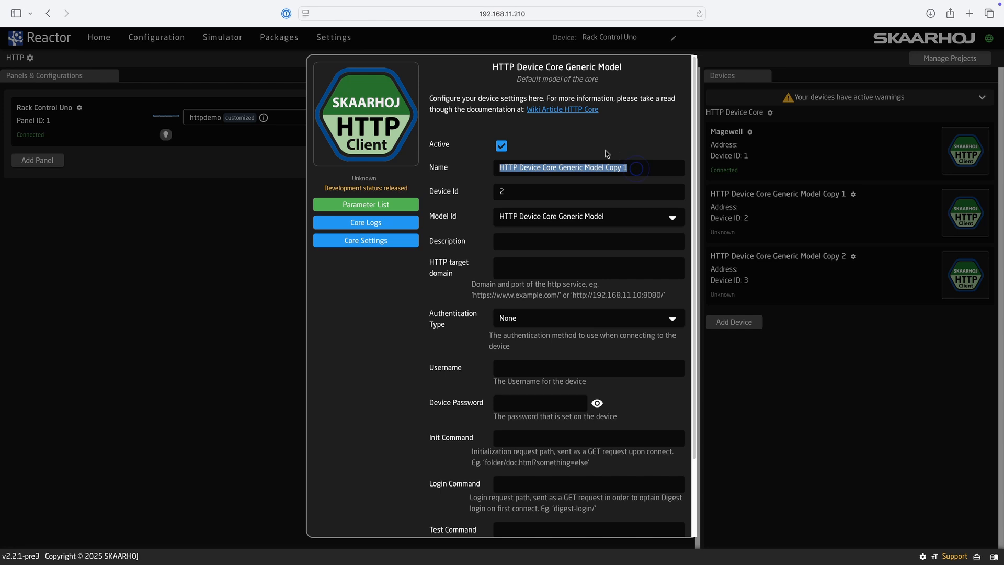
pyautogui.write('NETIO')
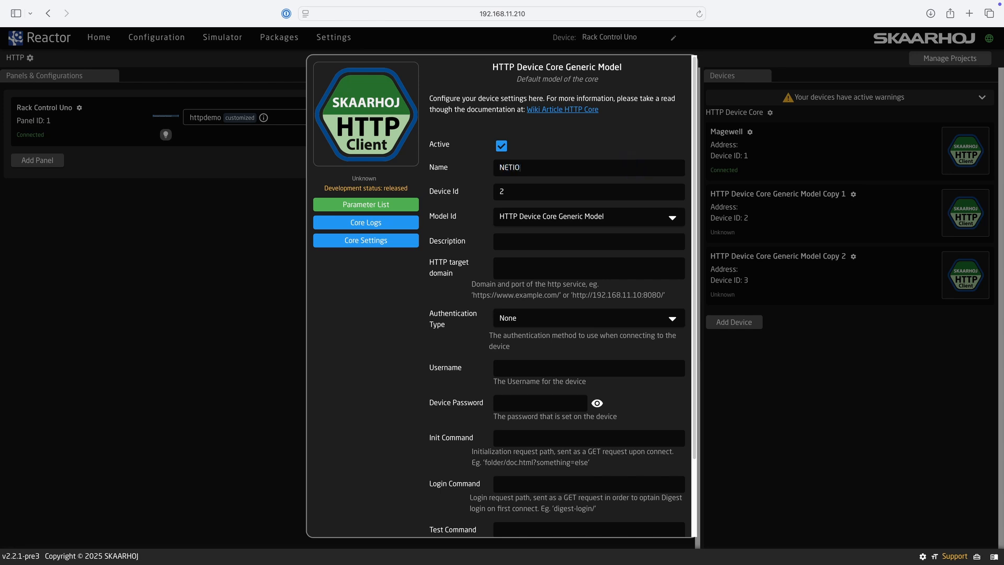
pyautogui.write('http://192.168.10.251/')
# Step: Set the NETIO device to Basic authentication with username netio and the device password, and save it
pyautogui.click(617, 317)
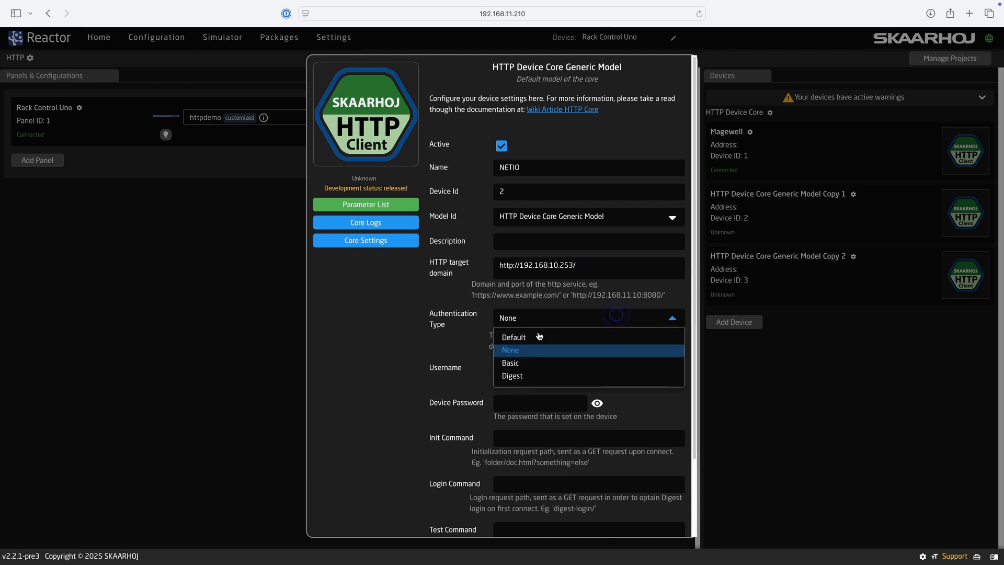
pyautogui.click(513, 365)
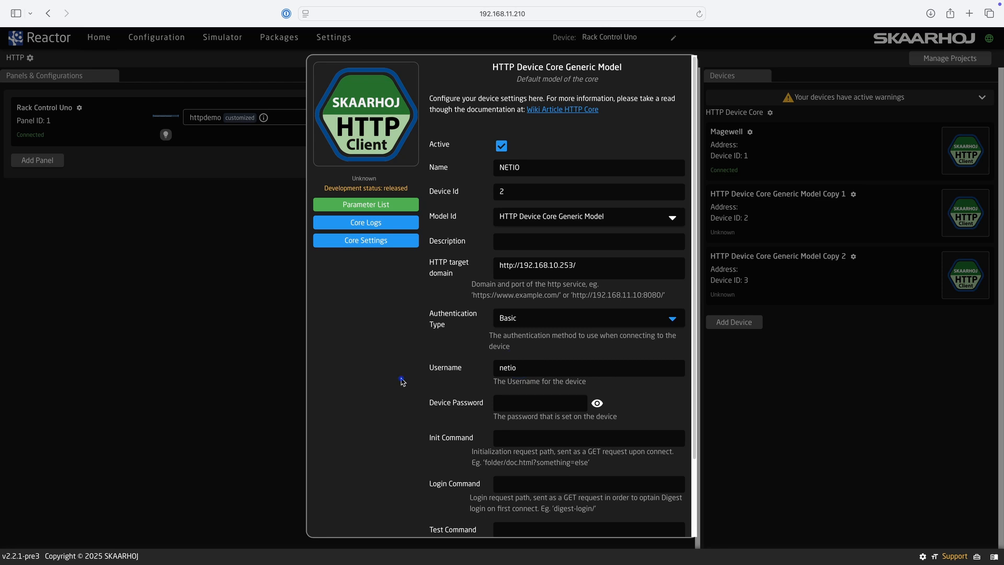
pyautogui.scroll(-3, 426, 462)
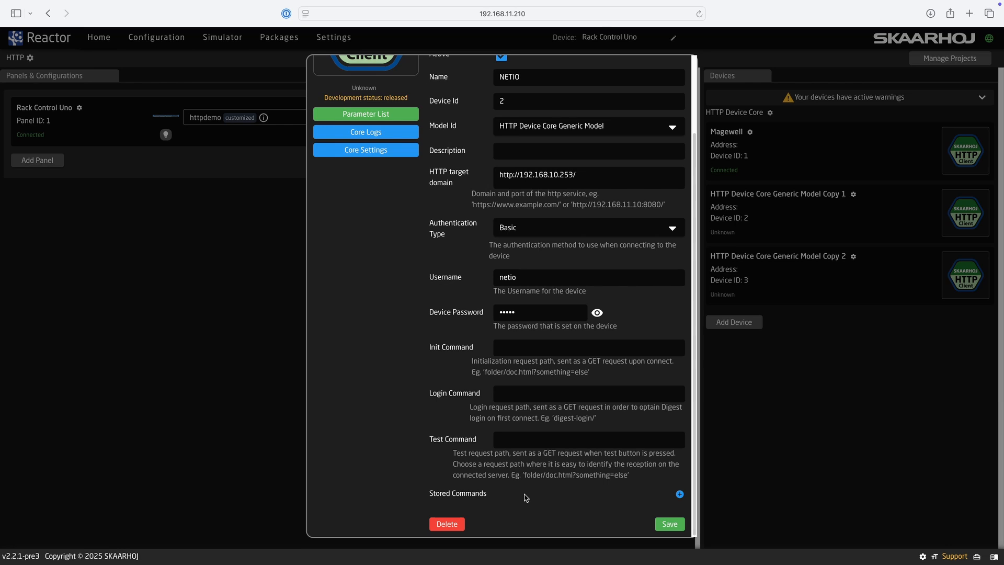
pyautogui.click(669, 524)
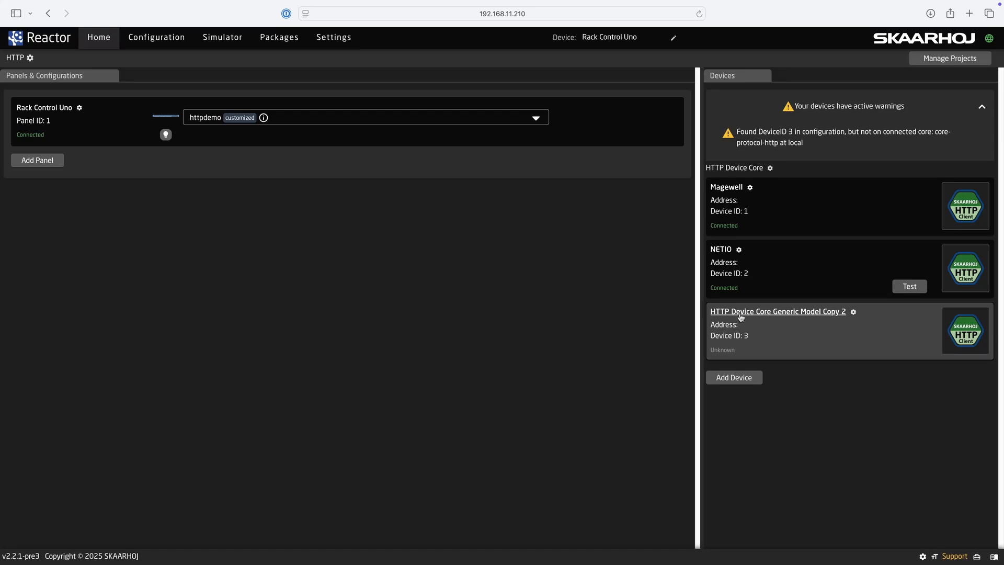
pyautogui.click(740, 313)
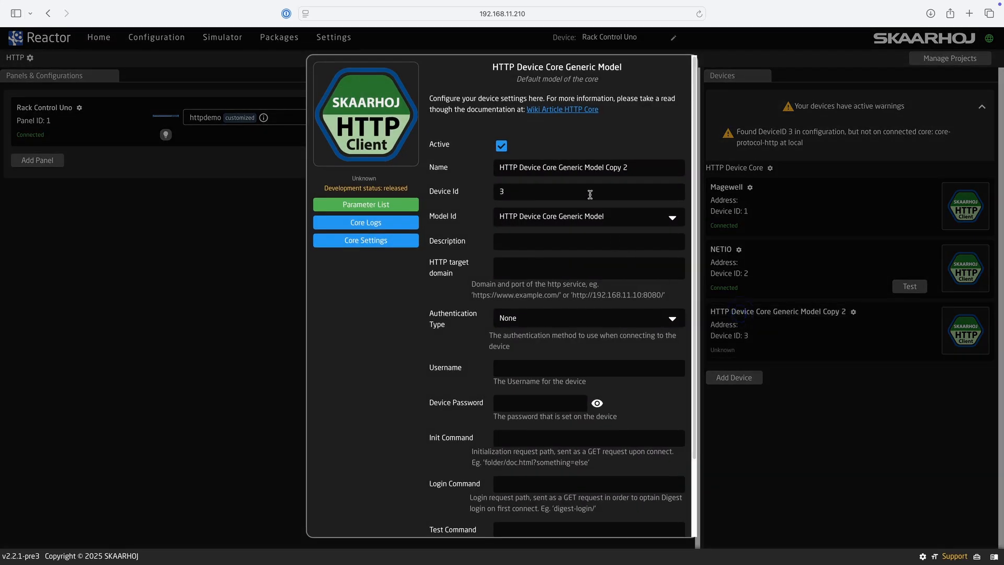
pyautogui.tripleClick(637, 166)
pyautogui.write('Weather')
pyautogui.press('Tab')
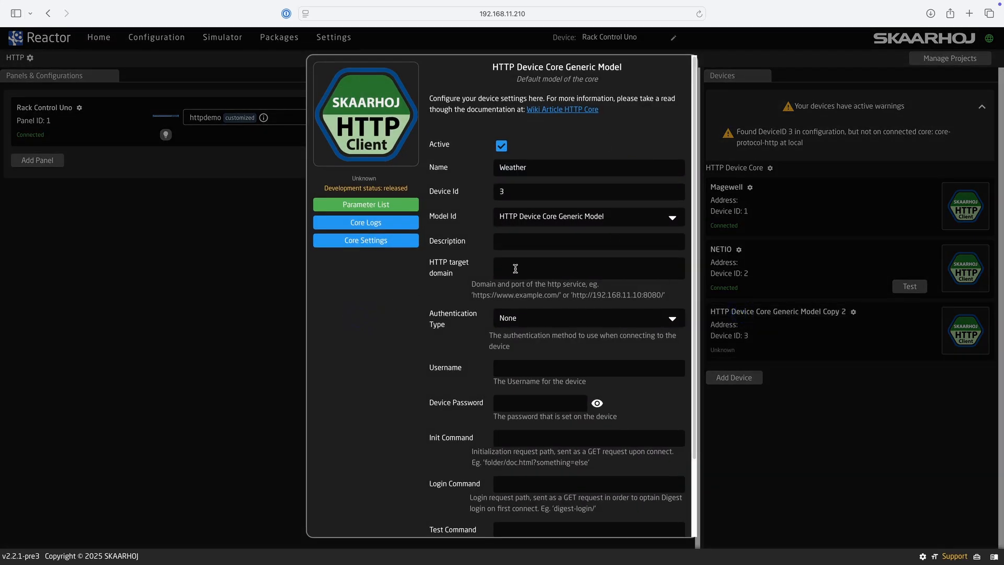
pyautogui.write('http://api.weatherapi.com/v1/')
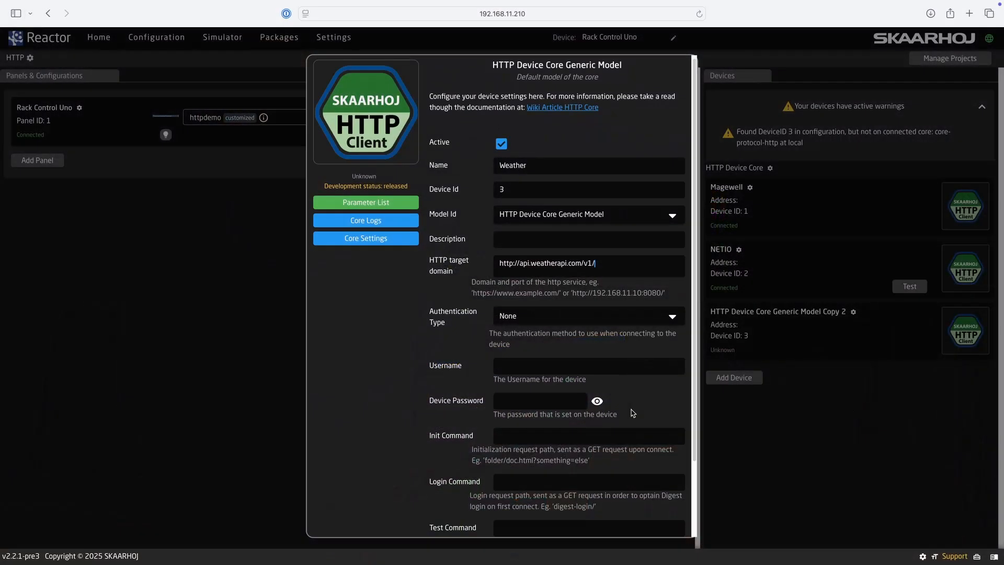
pyautogui.scroll(-3, 661, 524)
pyautogui.click(662, 525)
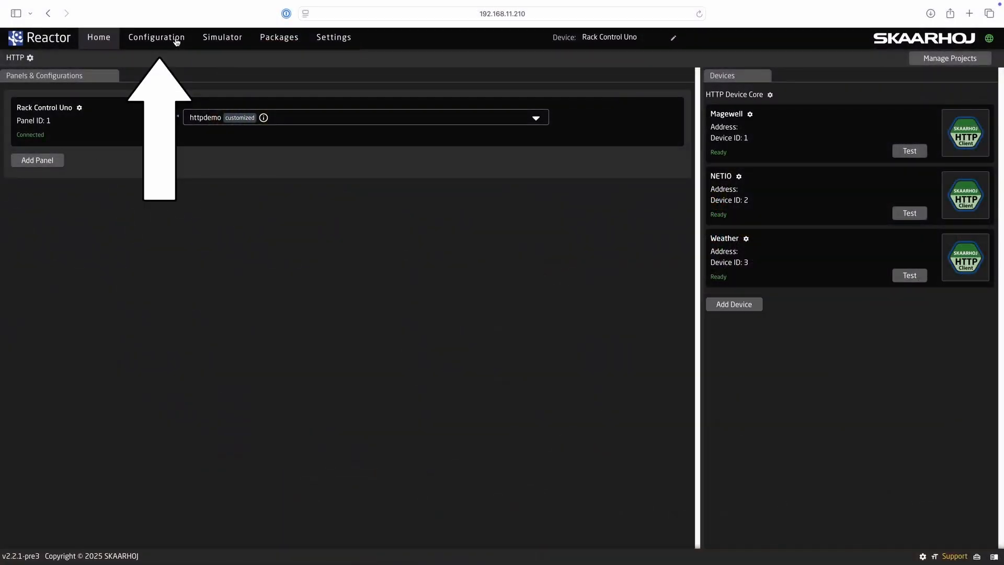
# Step: Open the Rack Control Uno configuration and select button X1 to view the behaviors available for it
pyautogui.click(176, 42)
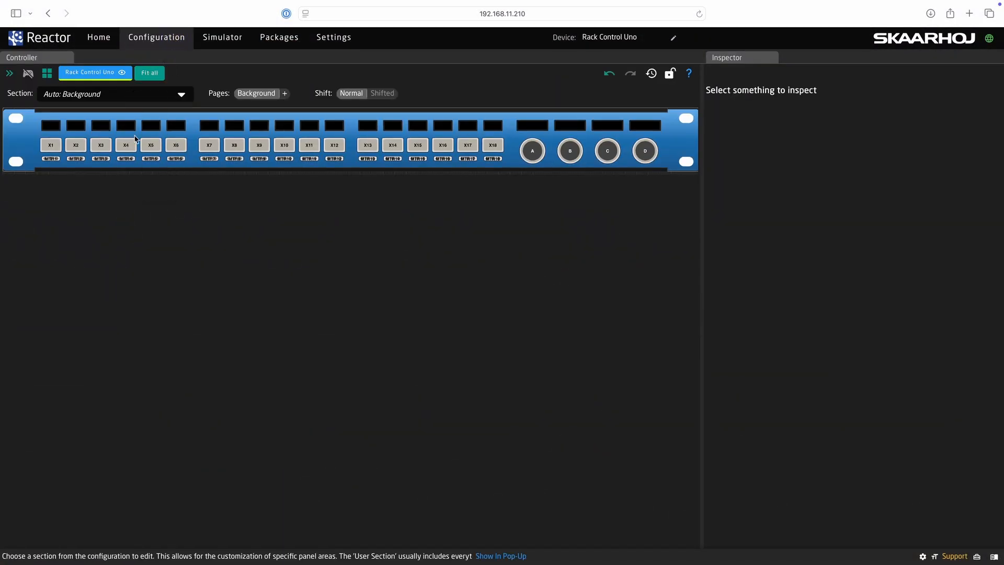
pyautogui.scroll(5, 135, 138)
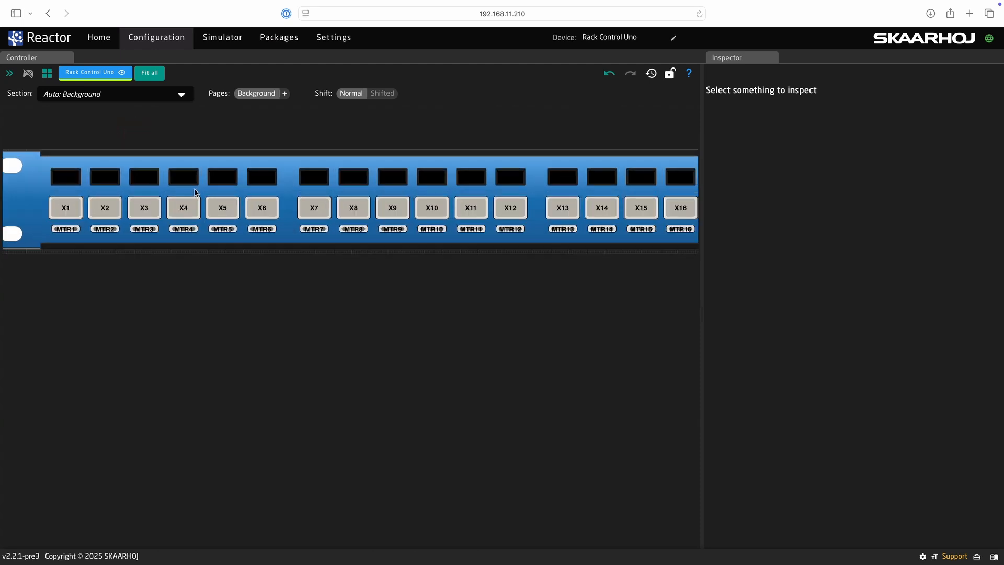
pyautogui.moveTo(267, 277); pyautogui.dragTo(268, 260)
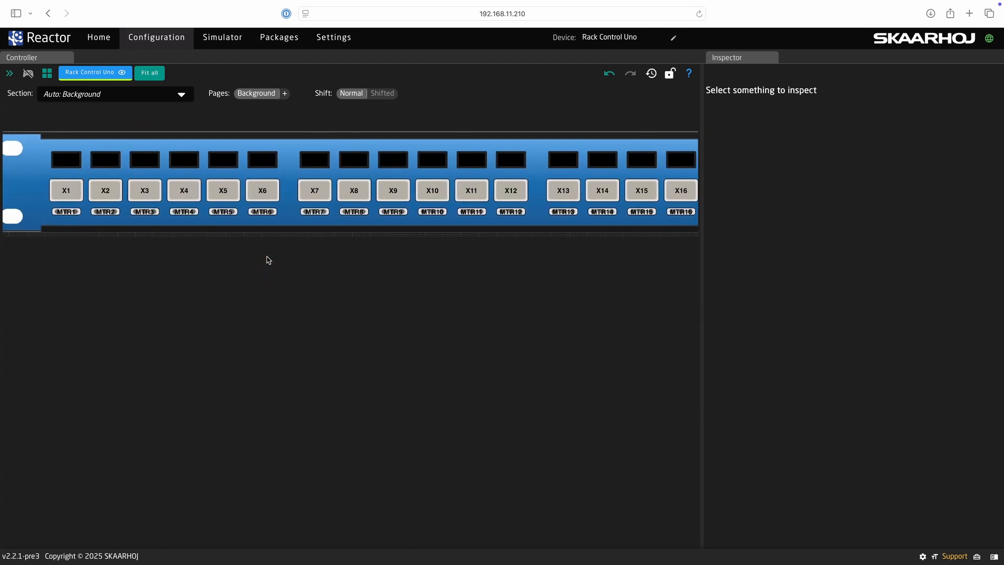
pyautogui.click(72, 192)
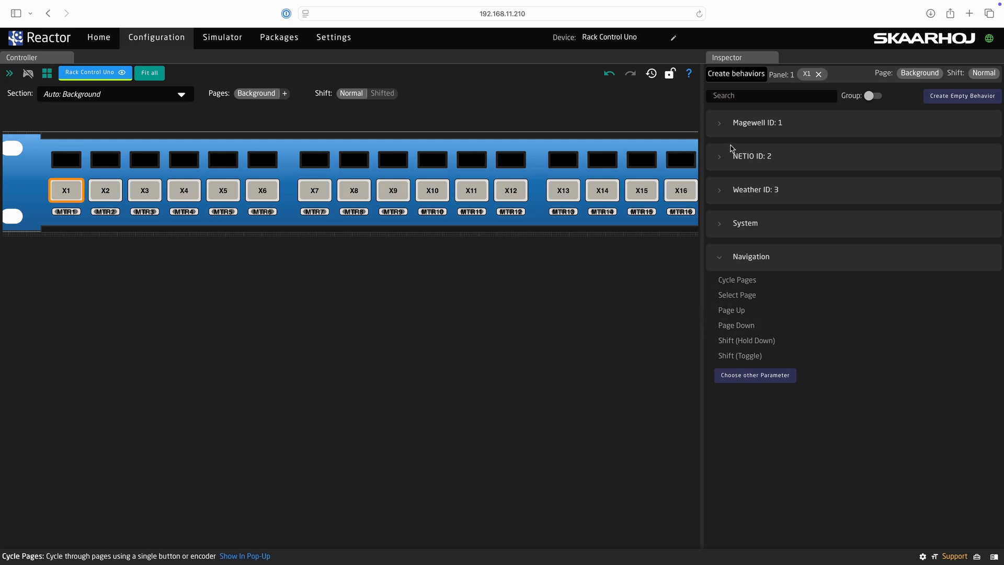
pyautogui.click(720, 225)
pyautogui.click(719, 225)
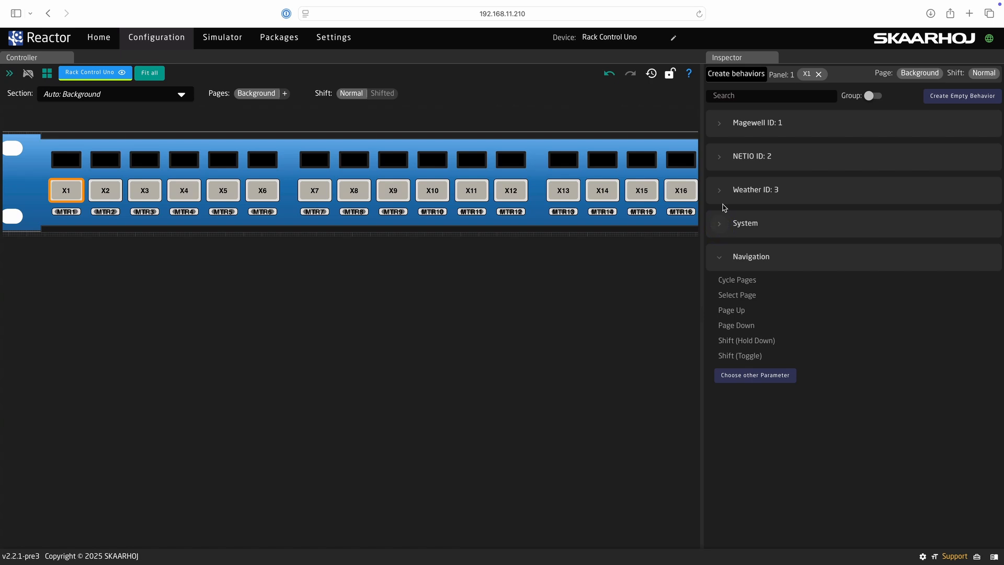
# Step: Assign the Magewell device's Cowboy Trigger parameter to button X1 and accept the automatic behavior configuration
pyautogui.click(720, 125)
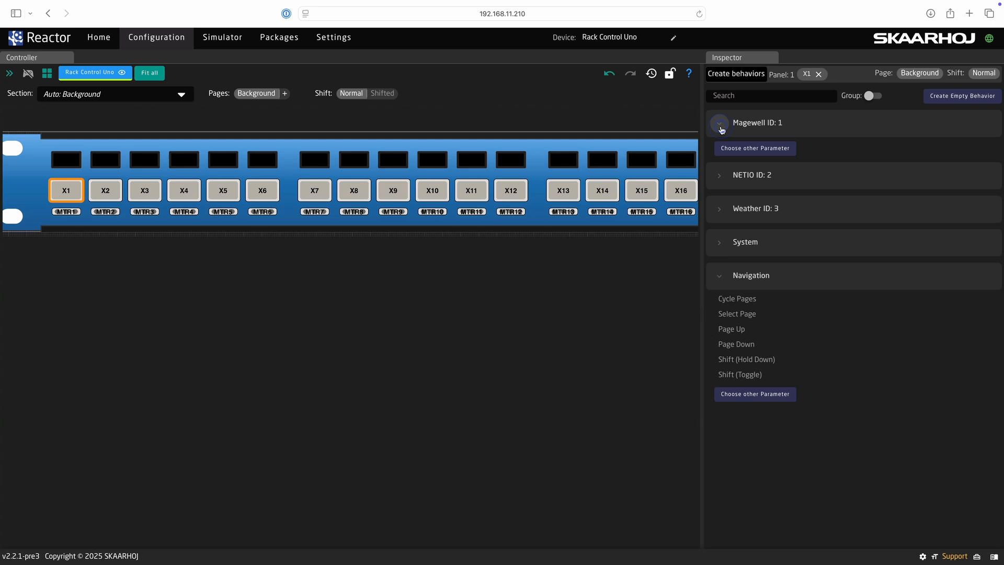
pyautogui.click(747, 149)
pyautogui.click(538, 330)
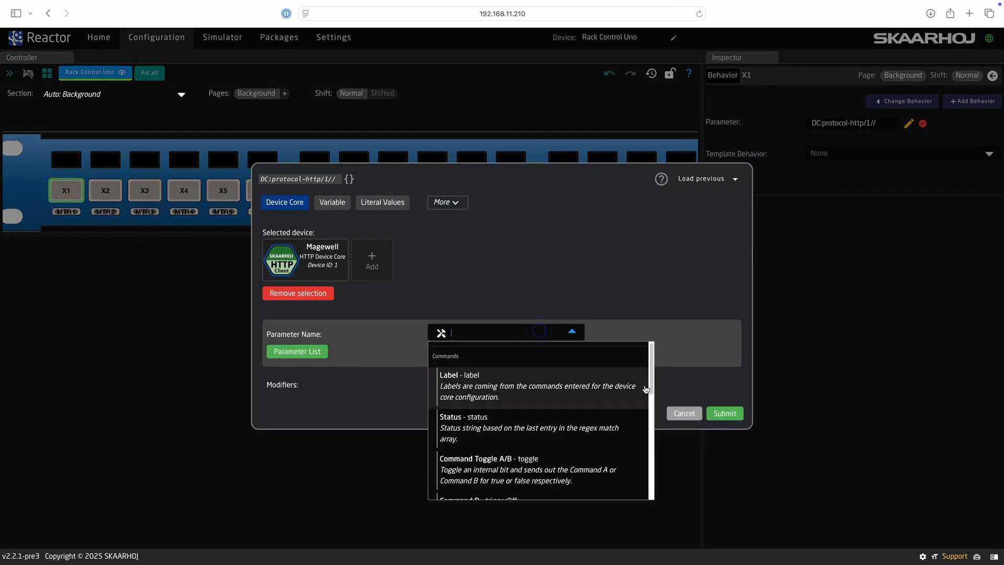
pyautogui.moveTo(652, 359); pyautogui.dragTo(638, 475)
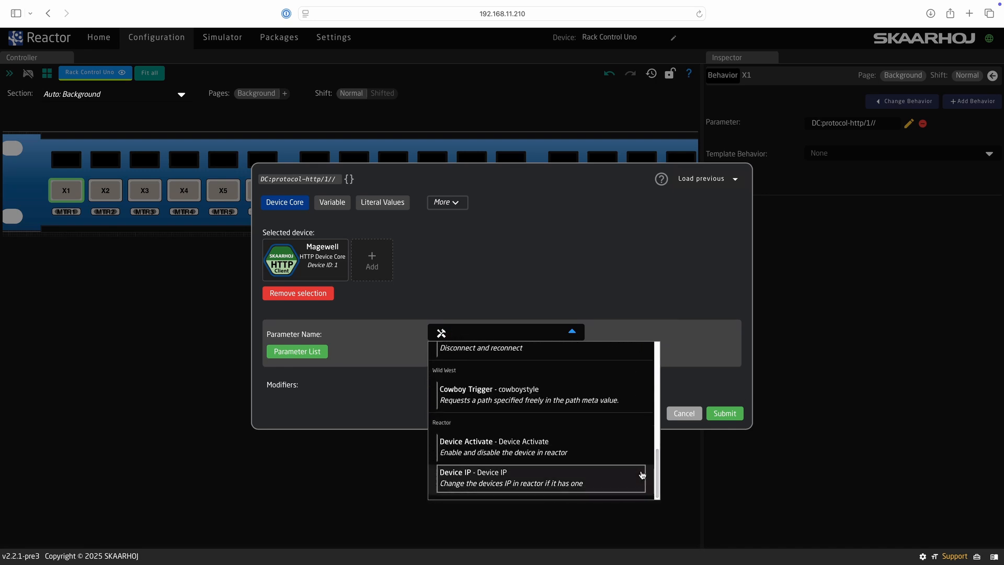
pyautogui.click(562, 397)
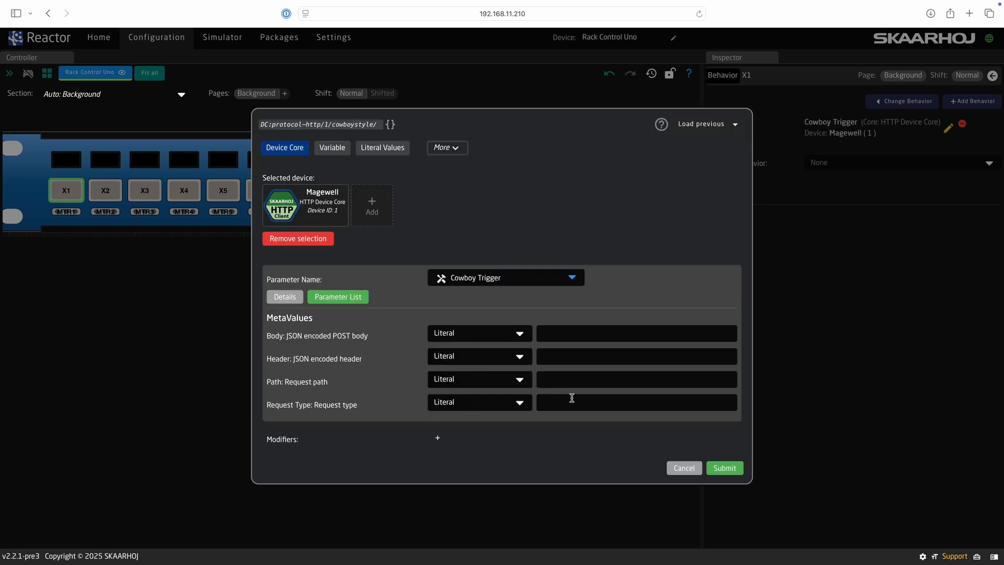
pyautogui.click(725, 468)
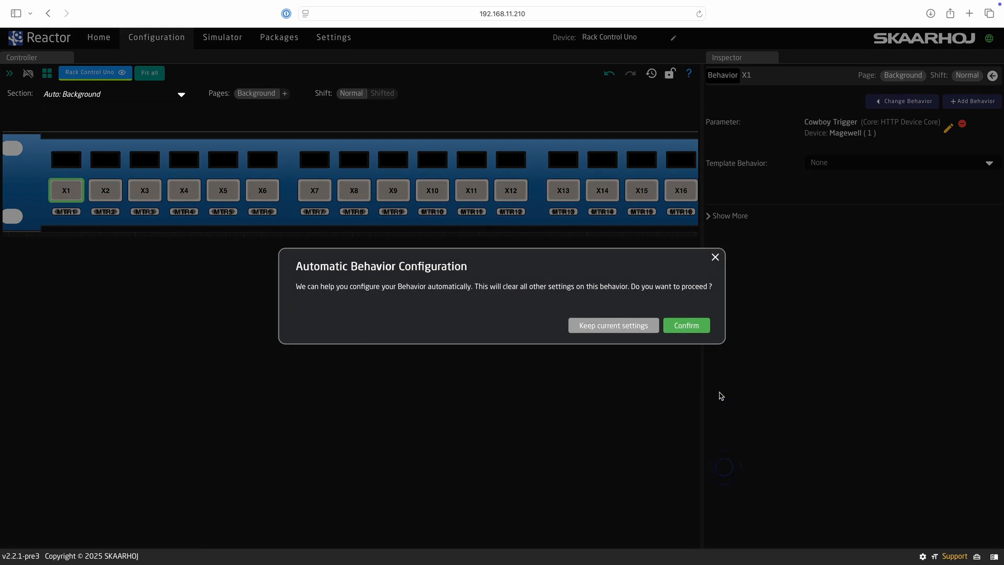
pyautogui.click(685, 327)
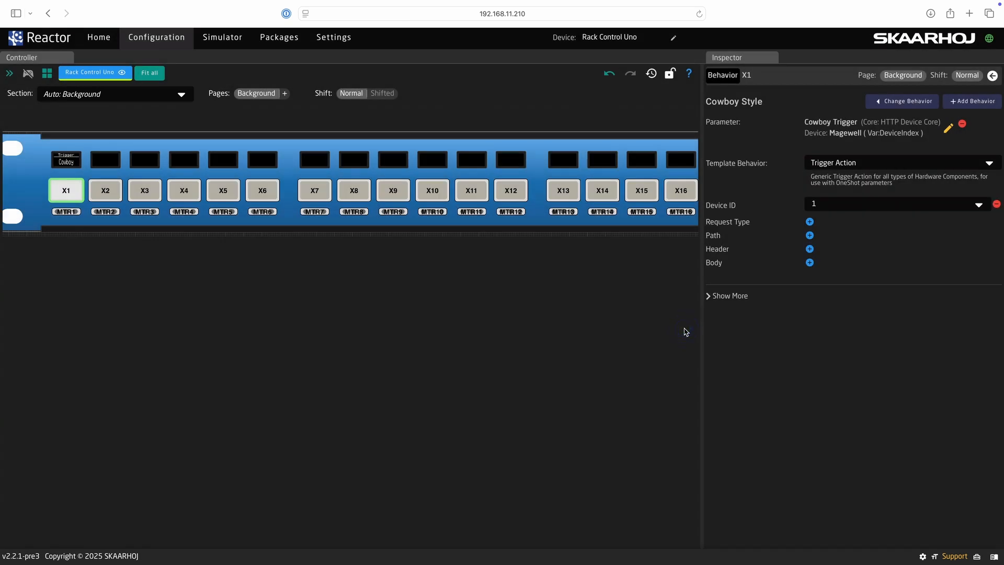
# Step: Set X1's request type to GET and its path to mwapi?method=set-channel&ndi-name=false&name=cam1
pyautogui.click(810, 222)
pyautogui.click(852, 225)
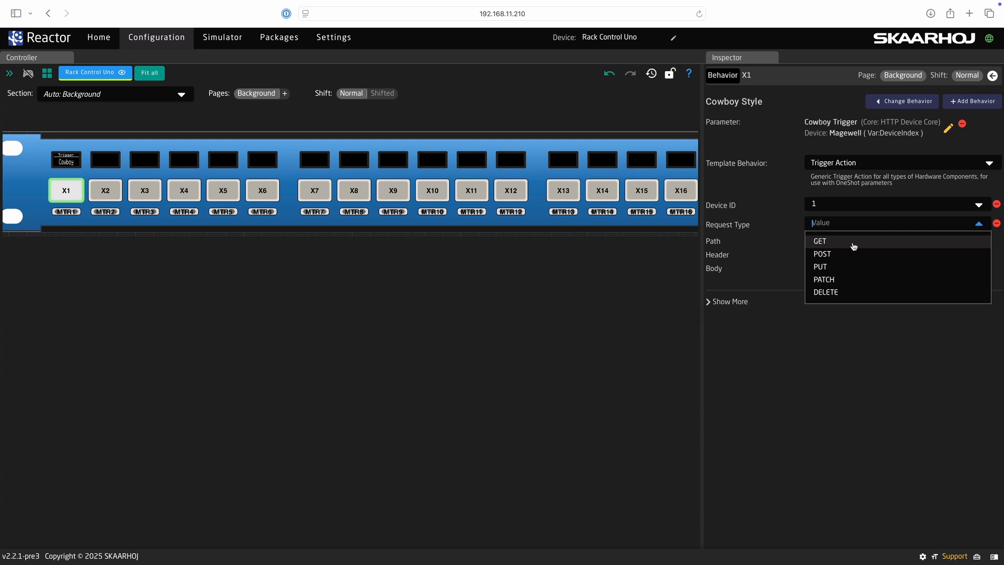
pyautogui.click(853, 243)
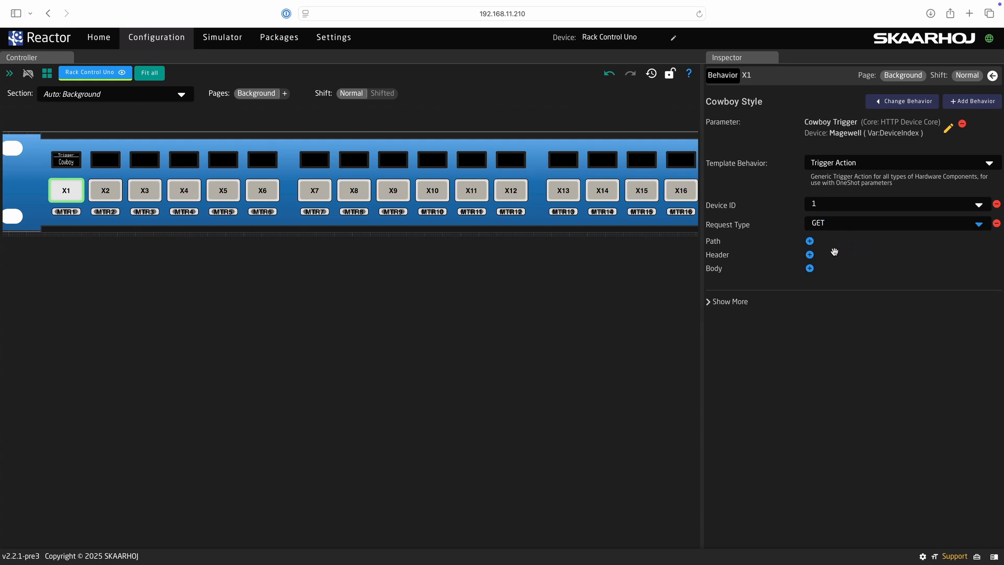
pyautogui.click(810, 241)
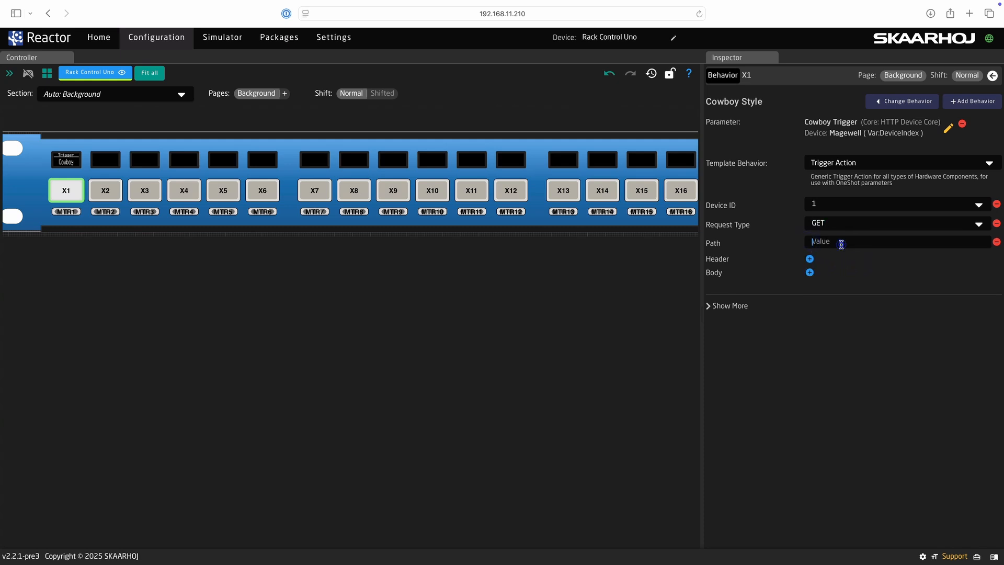
pyautogui.write('i?method=set-channel&ndi-name=false&name=cam1')
pyautogui.click(915, 312)
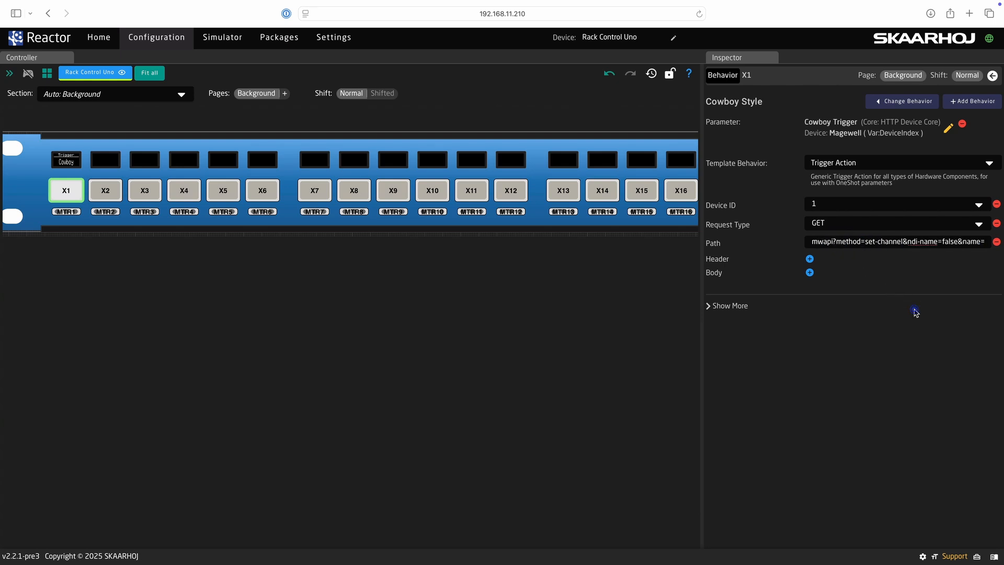
# Step: Set Textline1 of X1's default feedback to Cam1
pyautogui.click(739, 309)
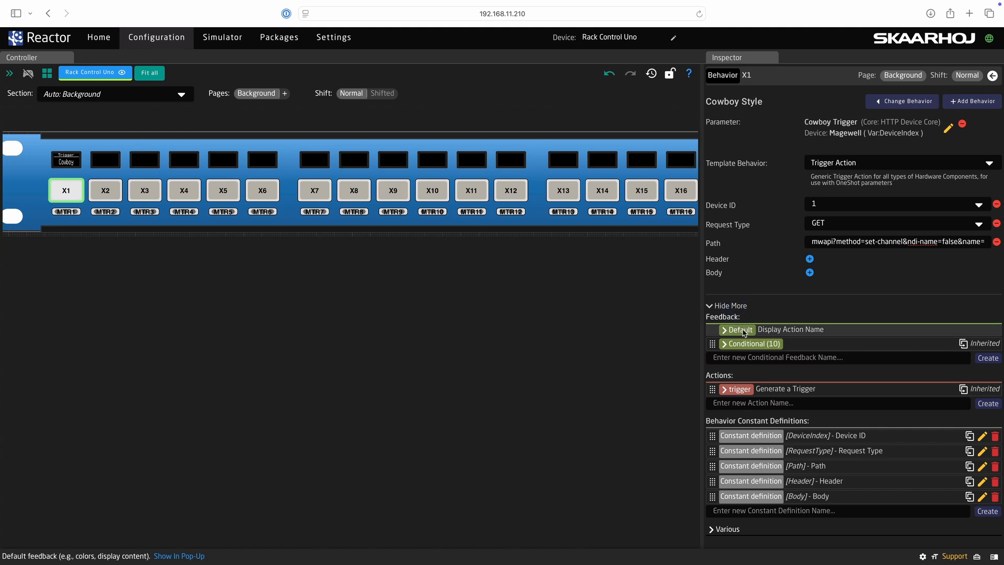
pyautogui.click(744, 331)
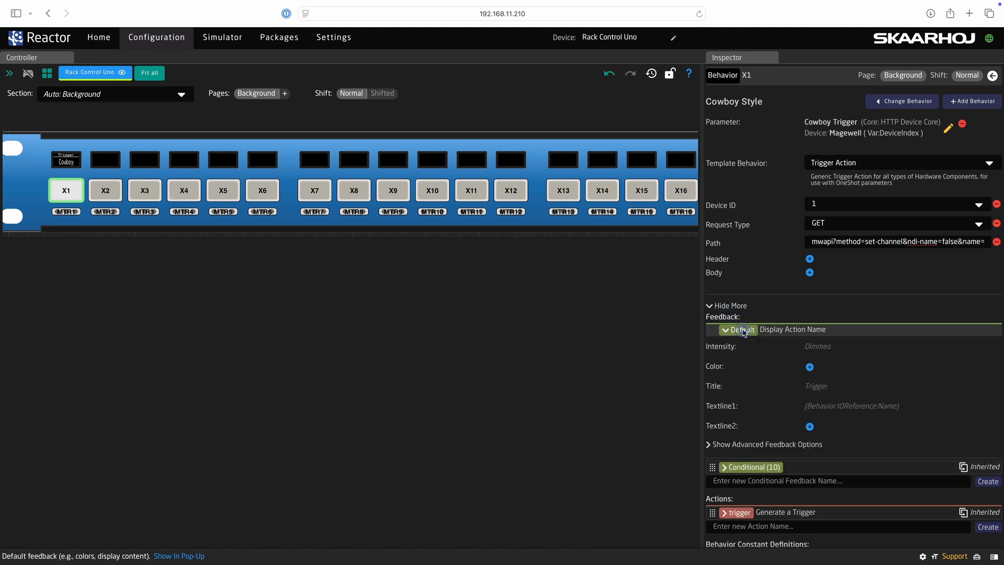
pyautogui.click(832, 413)
pyautogui.write('Cam1')
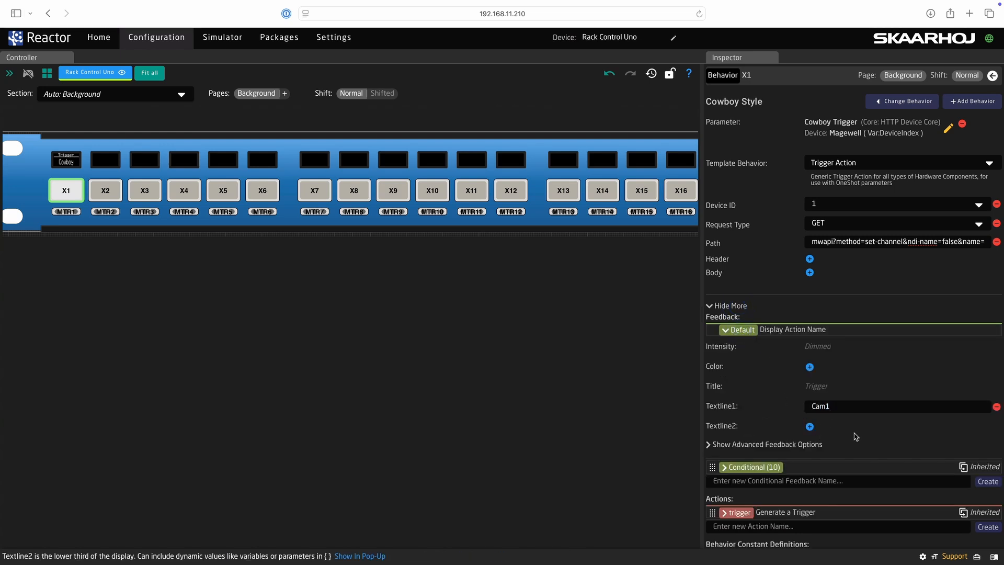
# Step: Copy the behavior of button X1 and paste it onto button X2
pyautogui.click(70, 195)
pyautogui.rightClick(71, 195)
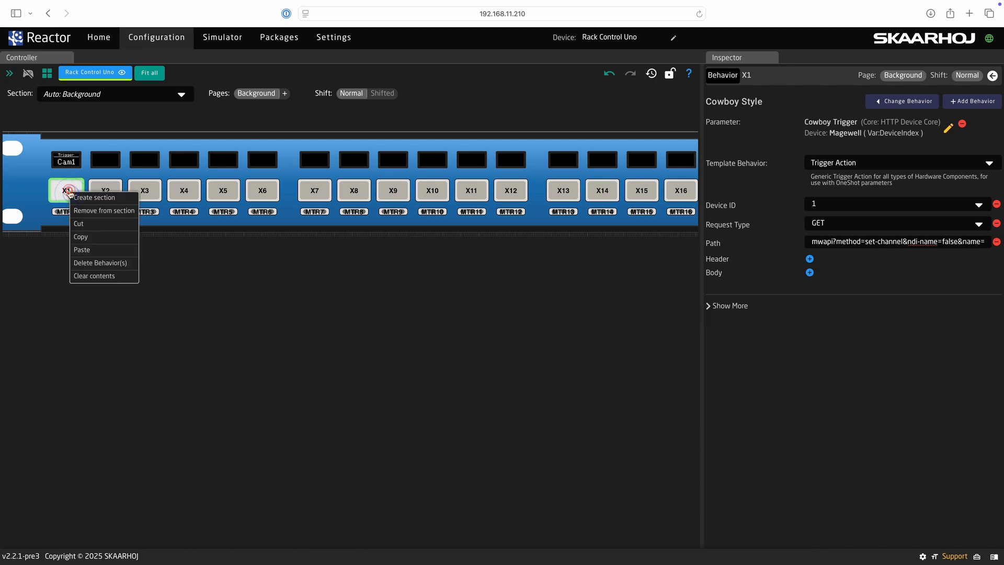
pyautogui.click(102, 238)
pyautogui.click(104, 191)
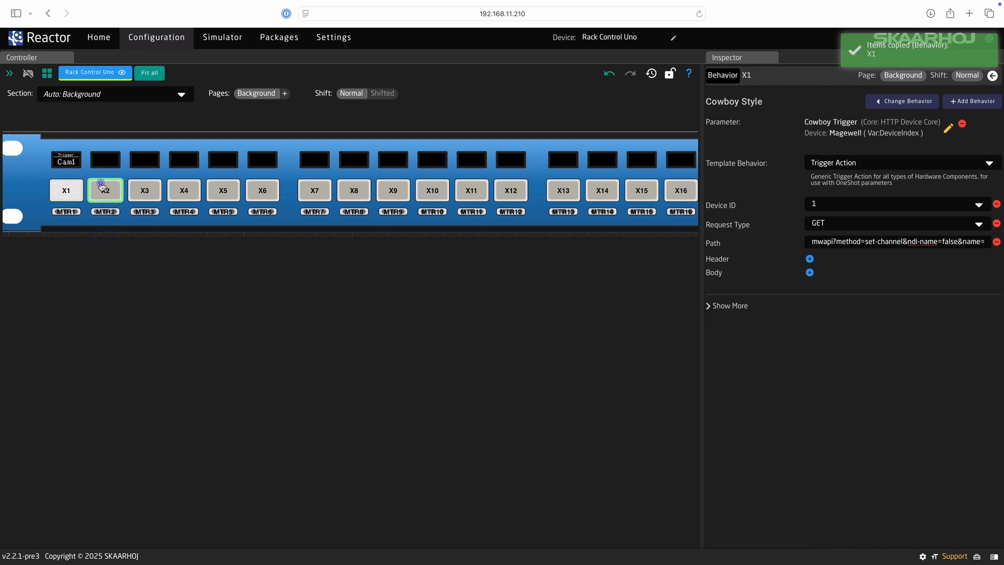
pyautogui.rightClick(105, 191)
pyautogui.click(118, 248)
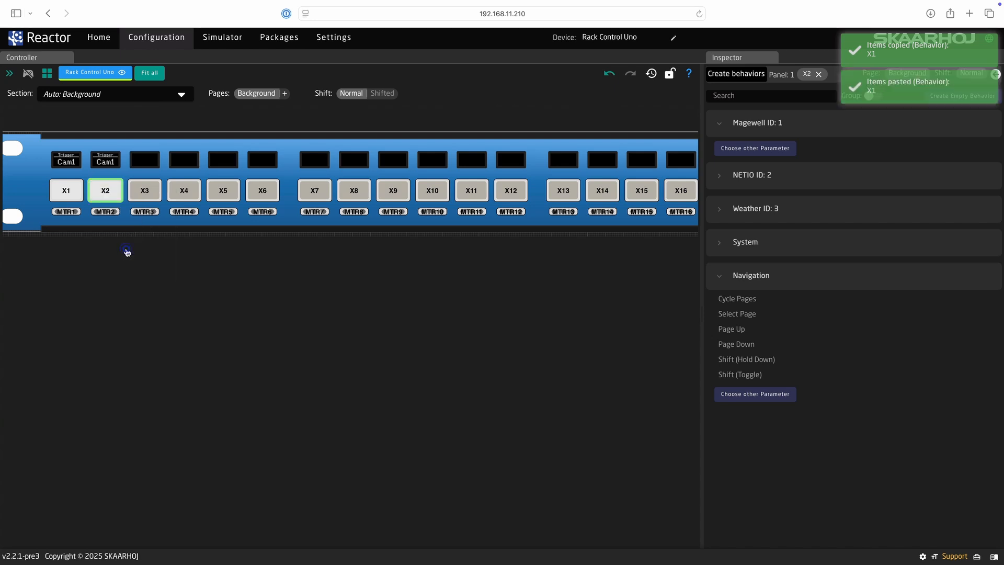
# Step: Change the channel name at the end of X2's request path to cam2
pyautogui.click(110, 197)
pyautogui.click(981, 242)
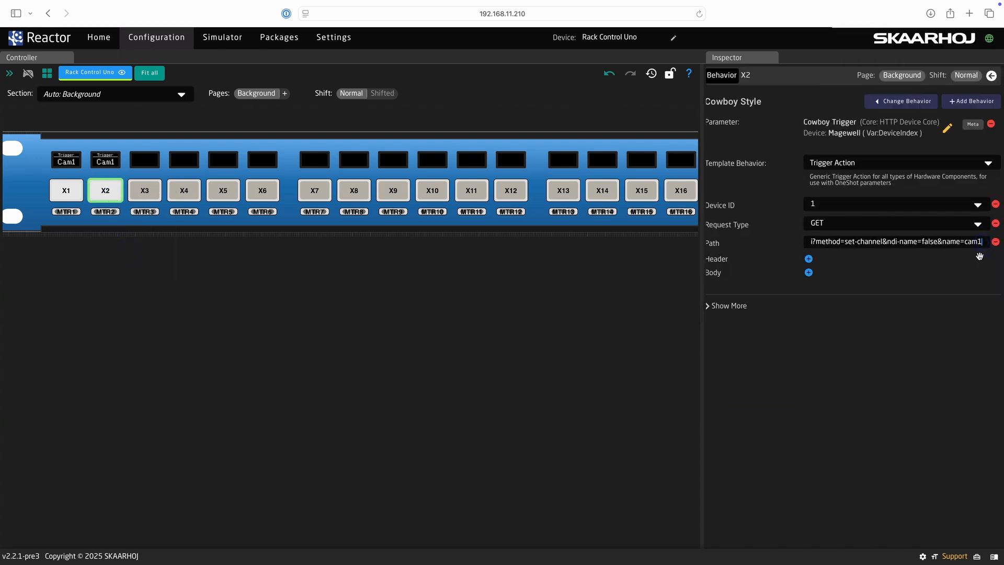
pyautogui.press('BackSpace')
pyautogui.write('2')
# Step: Set Textline1 of X2's default feedback to Cam2
pyautogui.click(733, 308)
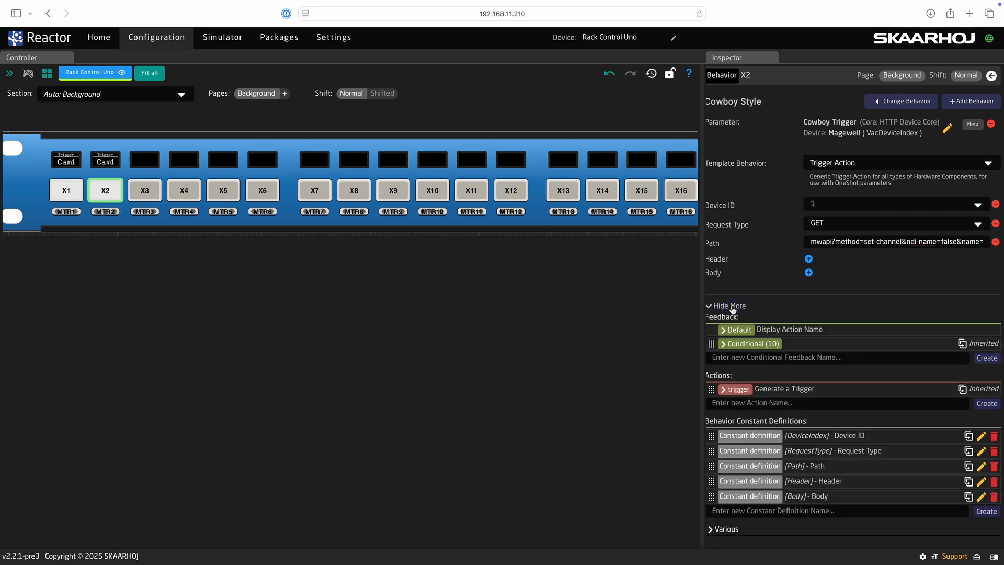
pyautogui.click(737, 329)
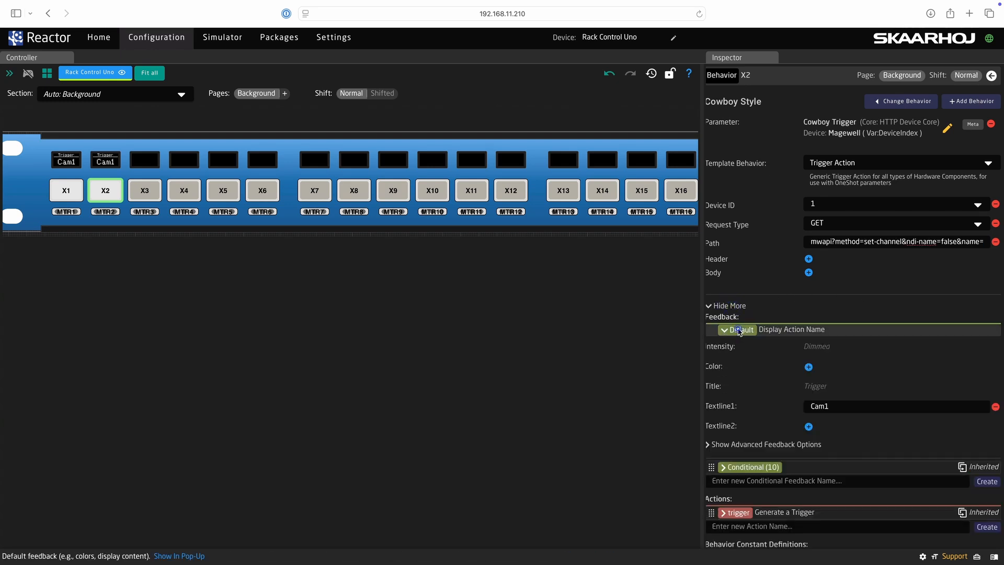
pyautogui.click(838, 406)
pyautogui.press('BackSpace')
pyautogui.write('2')
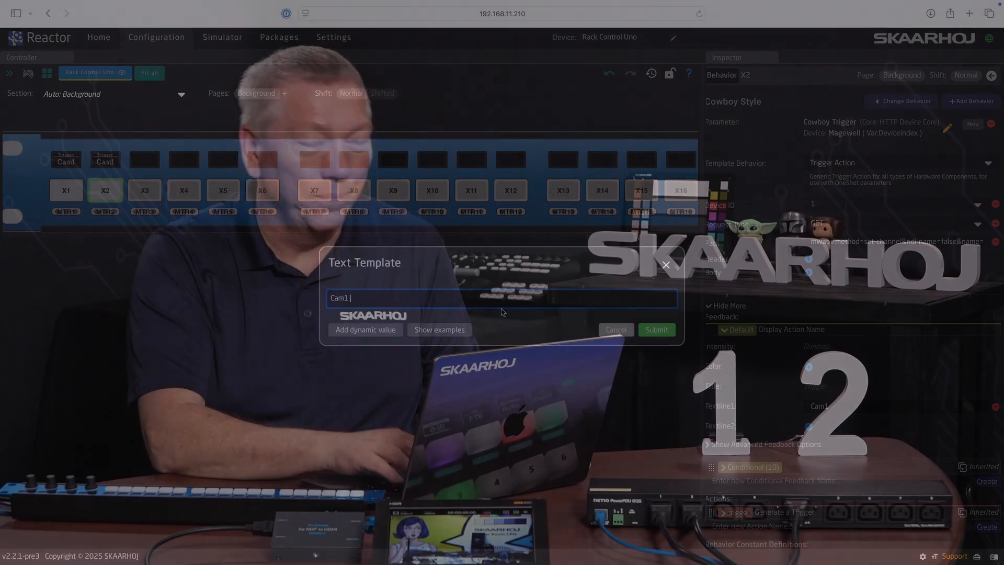
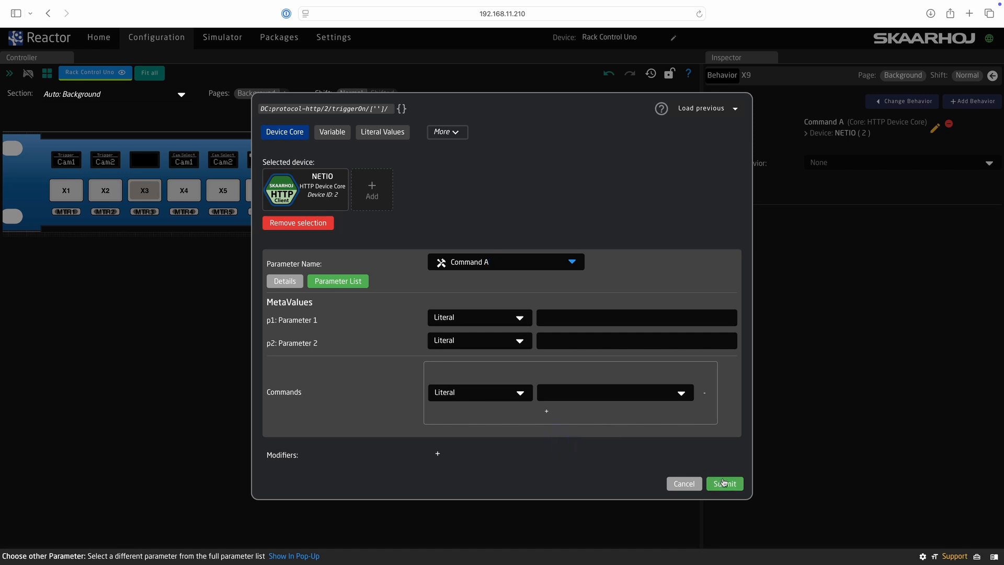
# Step: Accept the automatic configuration for X9's Command A behavior and set Commands to 1, p1 to 1 and p2 to 4
pyautogui.click(690, 324)
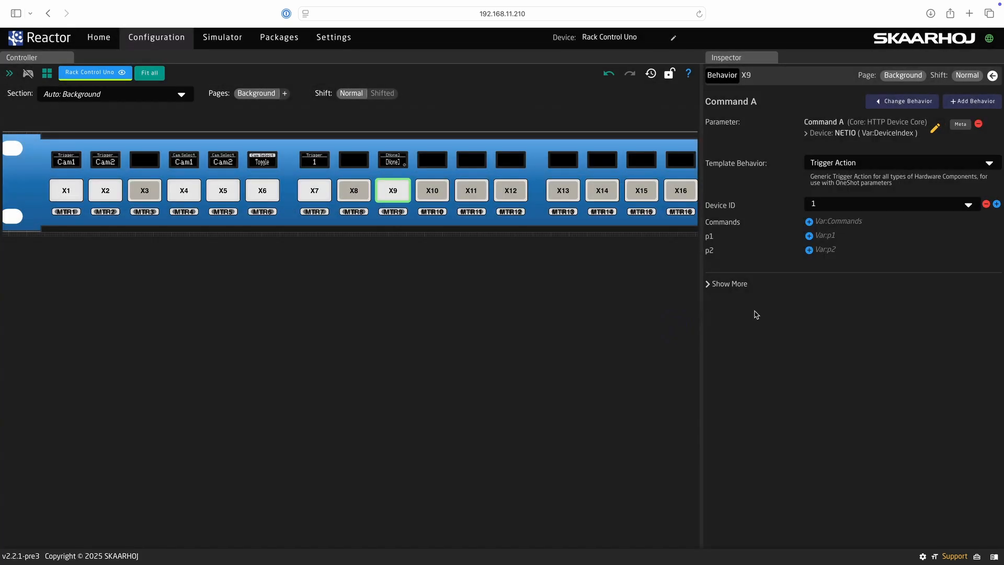
pyautogui.click(808, 223)
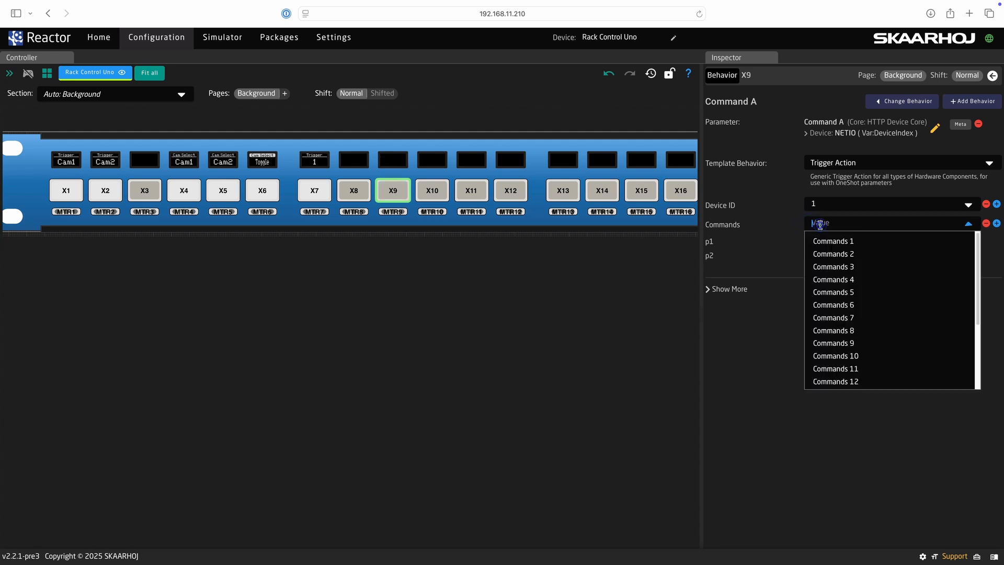
pyautogui.click(822, 240)
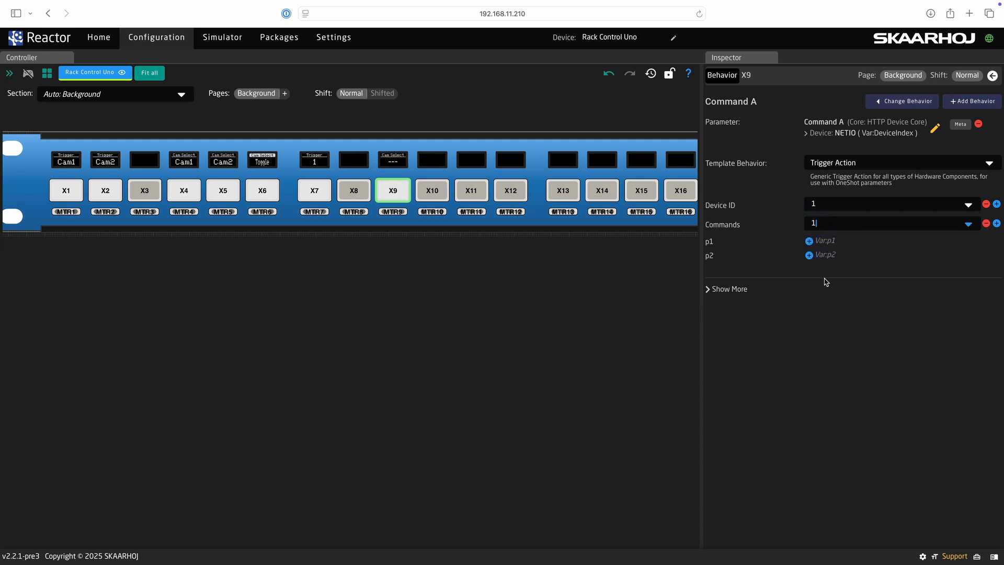
pyautogui.click(809, 242)
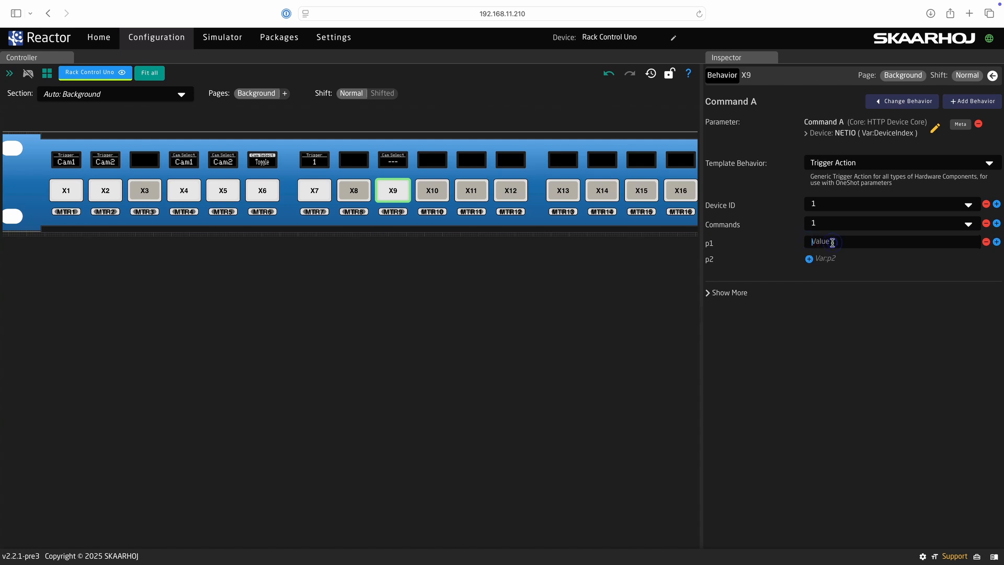
pyautogui.write('1')
pyautogui.click(809, 259)
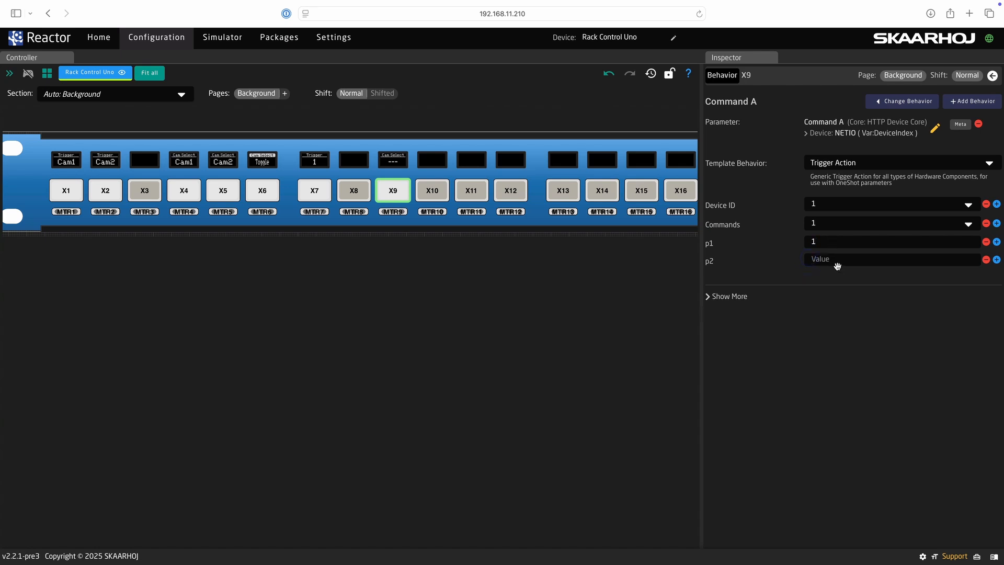
pyautogui.write('4')
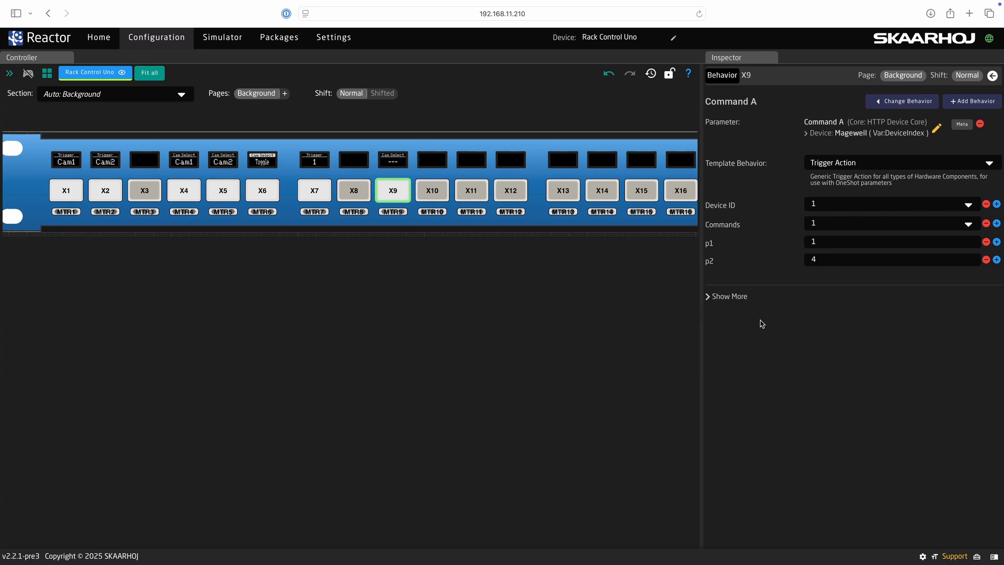
# Step: Open the NETIO device's settings and add a stored command labelled Output
pyautogui.click(97, 42)
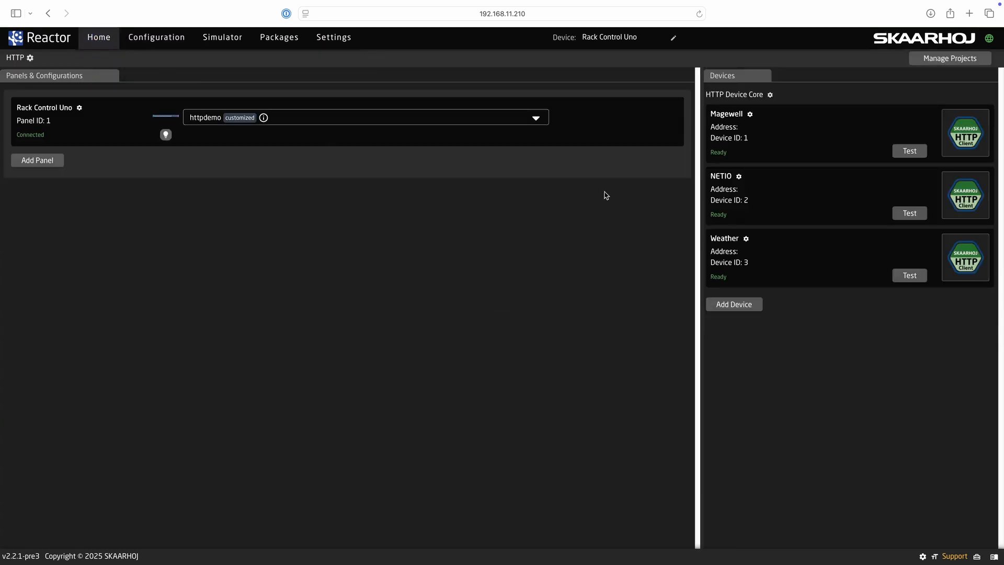
pyautogui.click(719, 177)
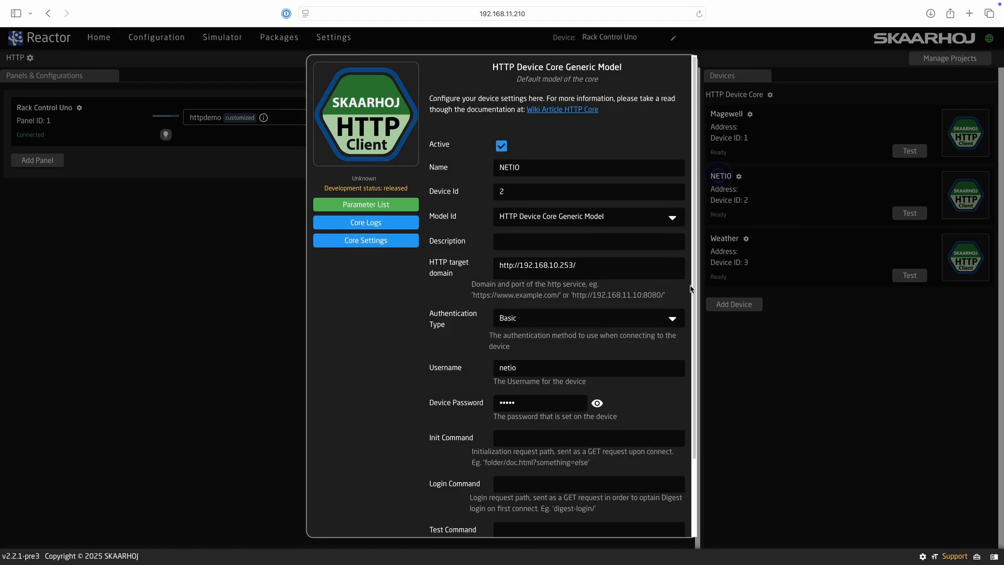
pyautogui.scroll(-3, 620, 394)
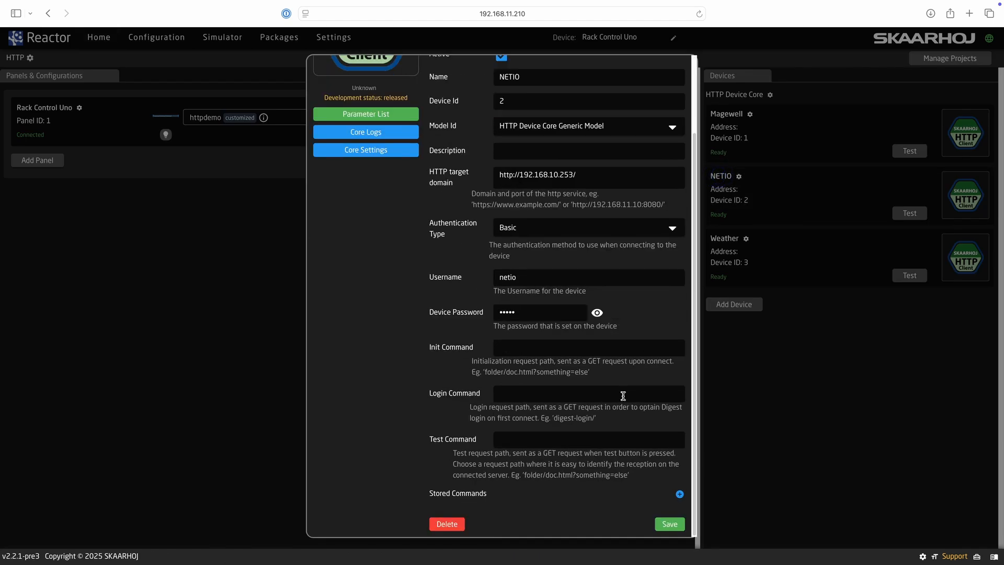
pyautogui.click(679, 494)
pyautogui.scroll(-6, 622, 507)
pyautogui.click(588, 192)
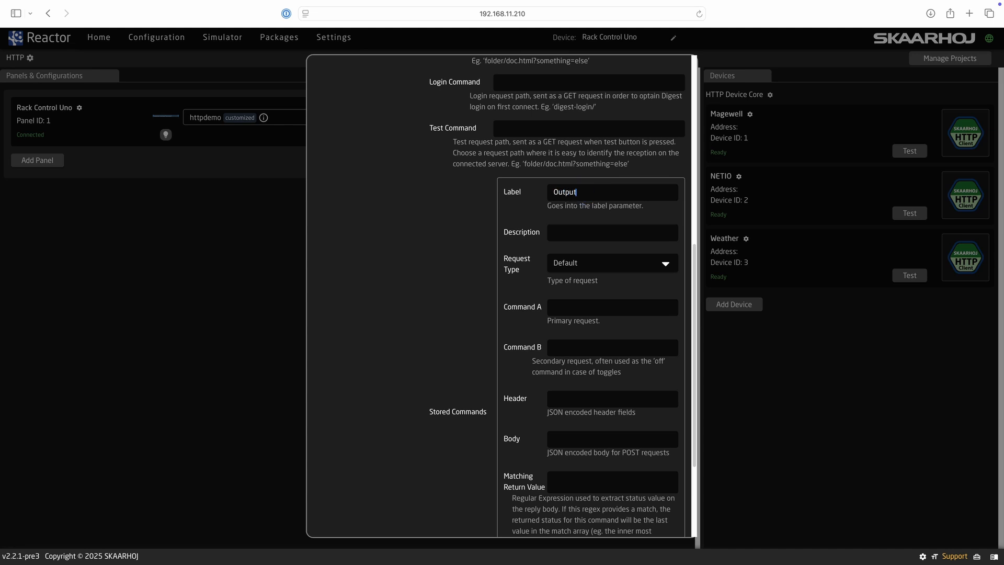
# Step: Set the Output command's request type to POST, Command A to netio.json and header to {"Content-Type":"application/json"}
pyautogui.click(565, 263)
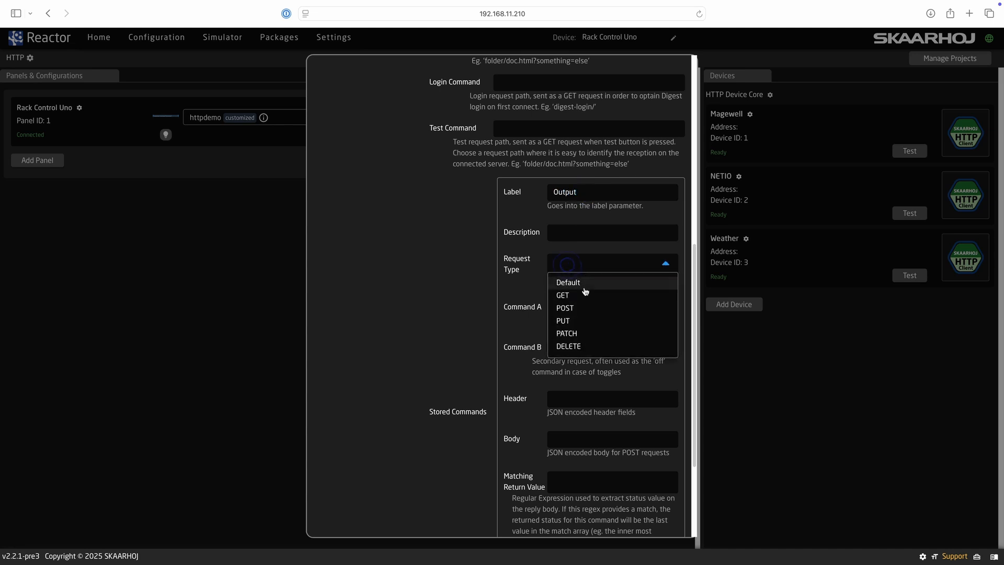
pyautogui.click(583, 309)
pyautogui.scroll(-2, 583, 312)
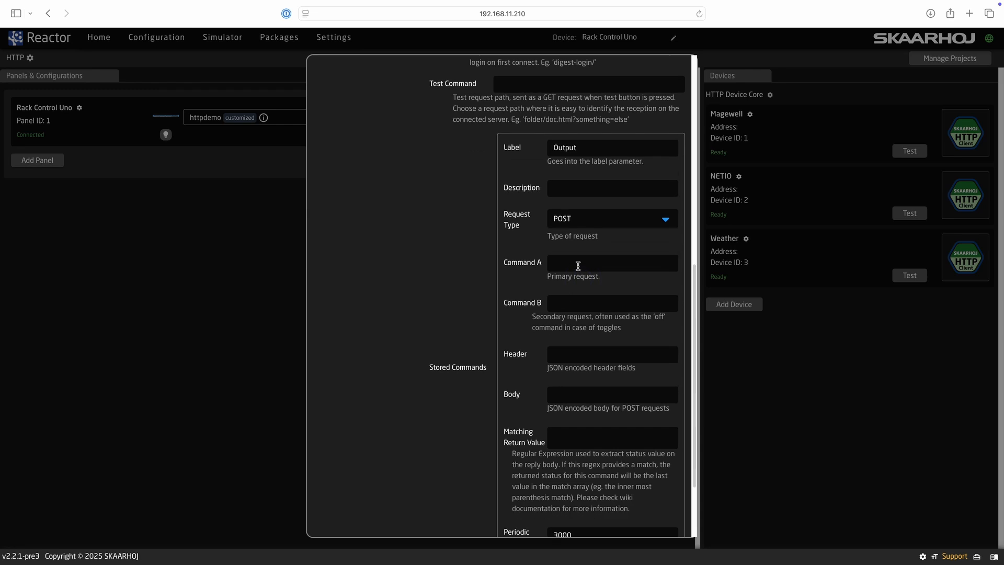
pyautogui.write('netio.json')
pyautogui.scroll(-1, 496, 342)
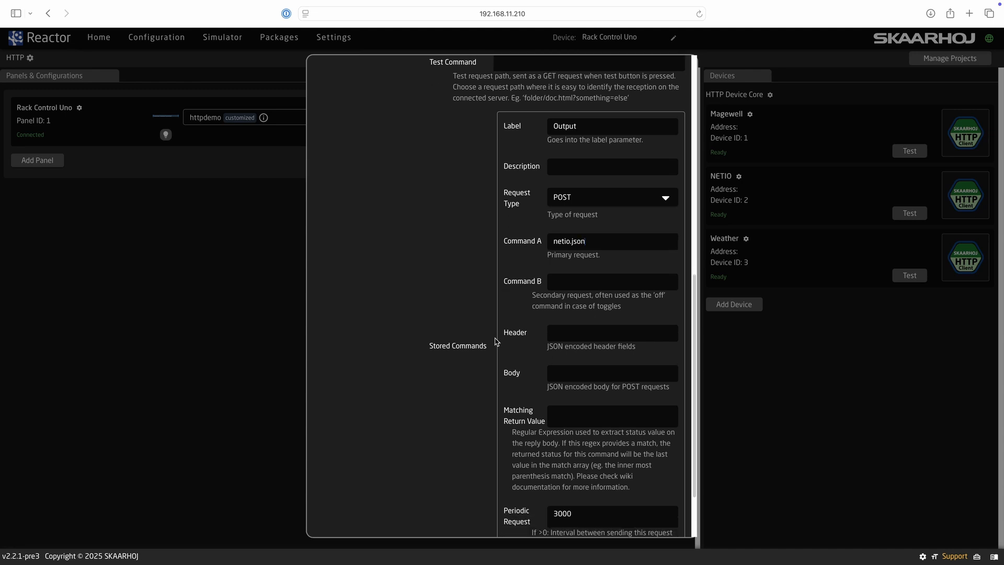
pyautogui.click(562, 334)
pyautogui.write('{"Content-Type":"application/json"}')
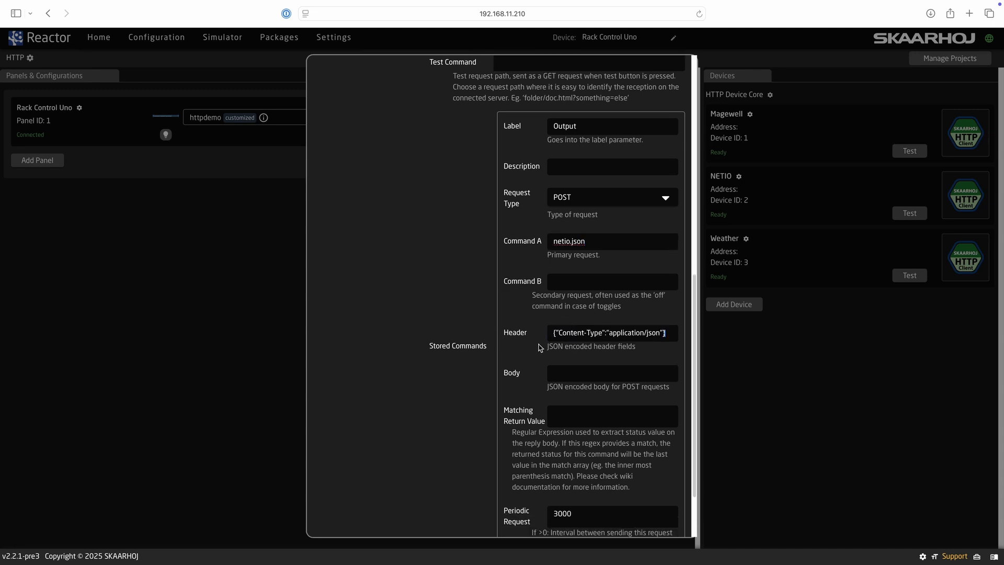
# Step: Set the Output command's body to { "Outputs":[ { "ID":\d1, "Action":\d2 } ] } and save the NETIO device's settings
pyautogui.scroll(-2, 536, 349)
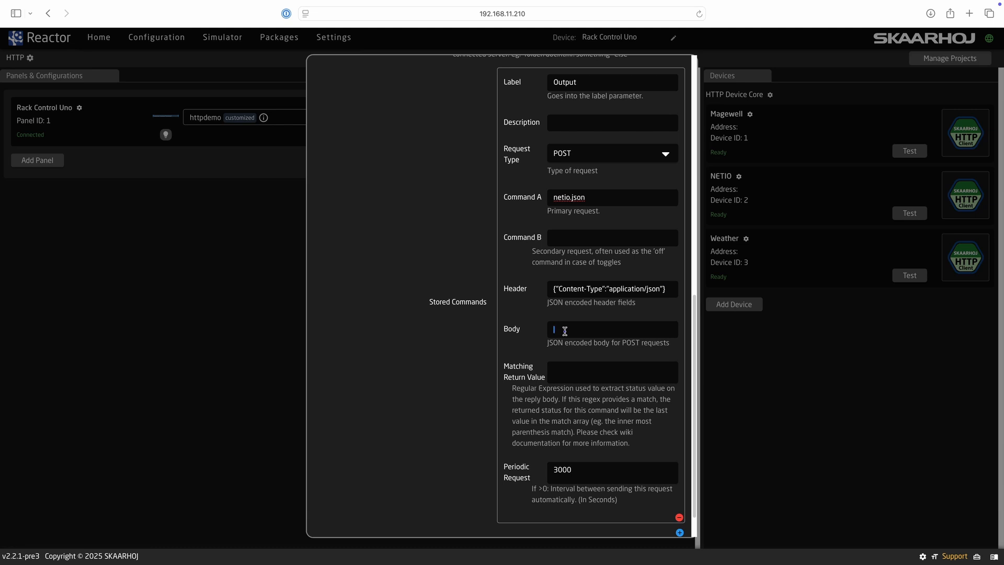
pyautogui.write('{ "Outputs":[ { "ID":1, "Action":4 } ] }')
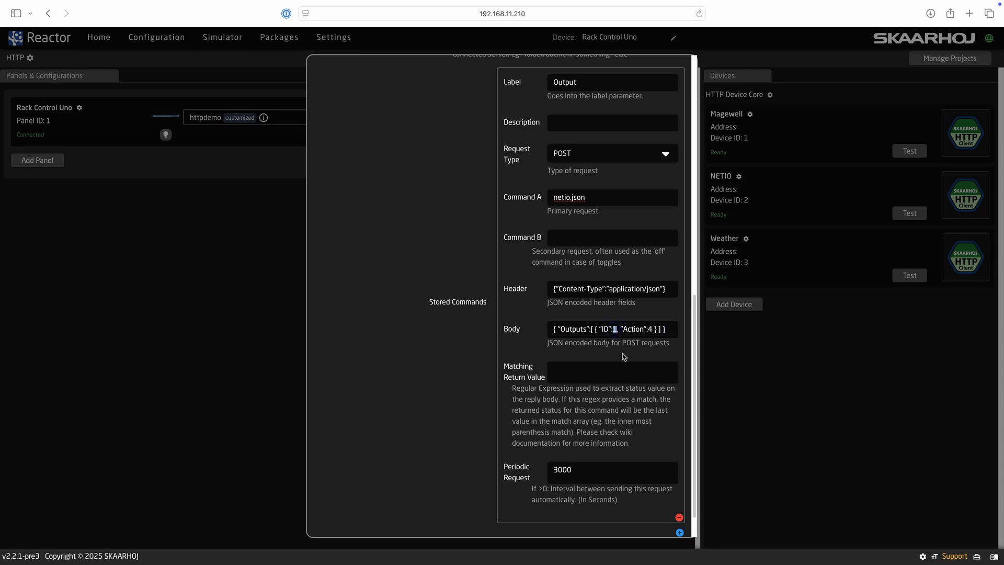
pyautogui.write('\\d1')
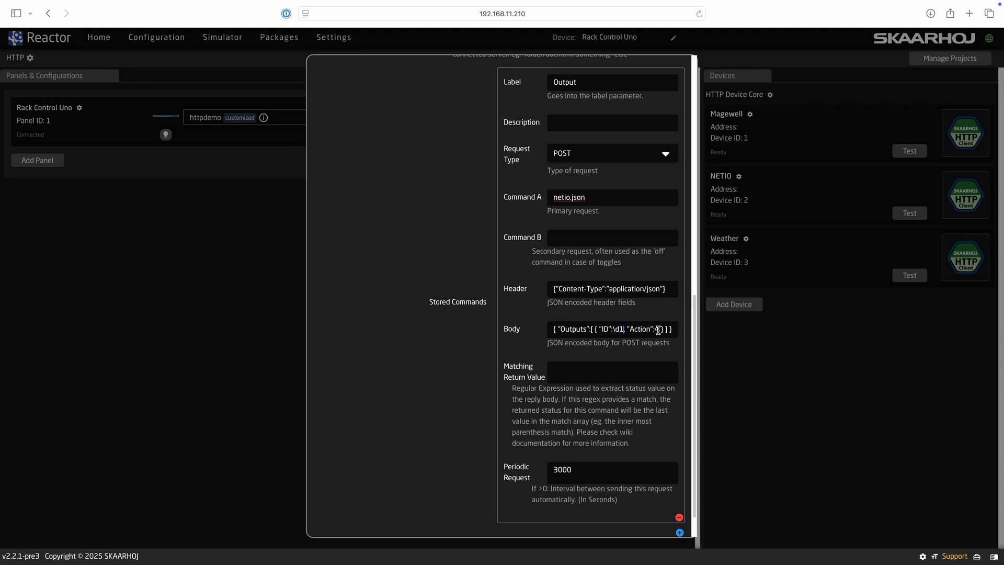
pyautogui.write('\\d2')
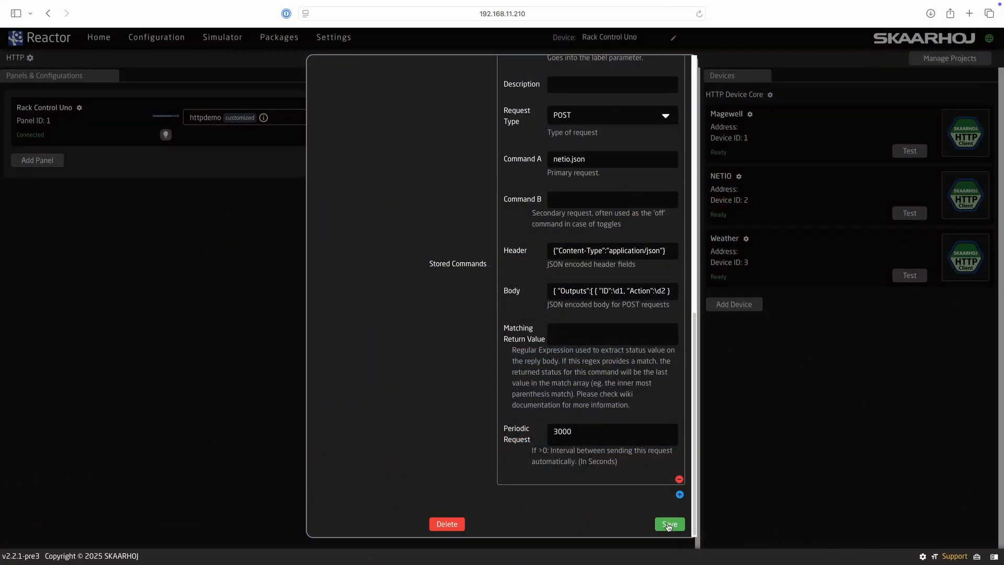
pyautogui.click(668, 524)
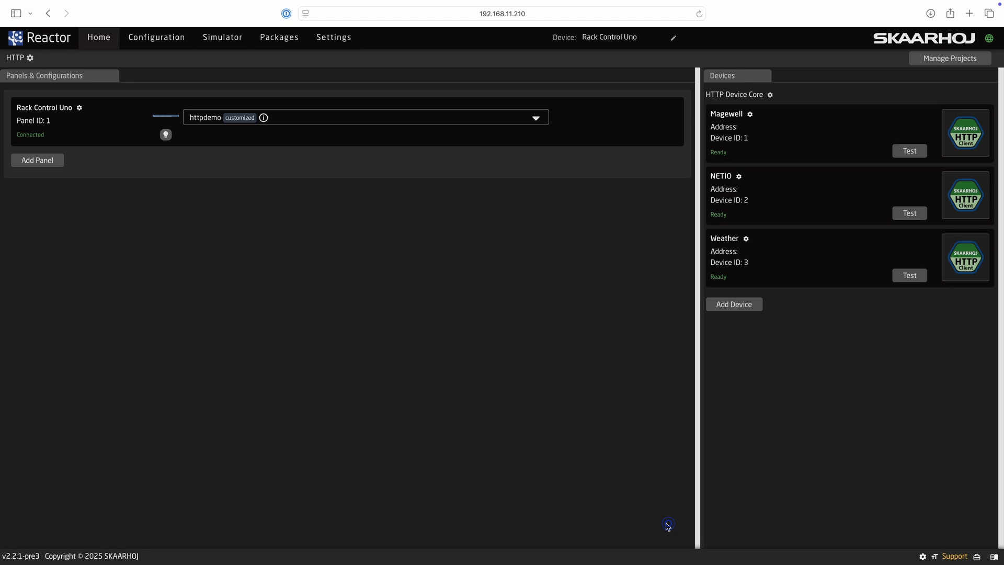
# Step: Open X9's Command A behavior in the panel configuration and set p1 to 2 and p2 to 4
pyautogui.click(162, 41)
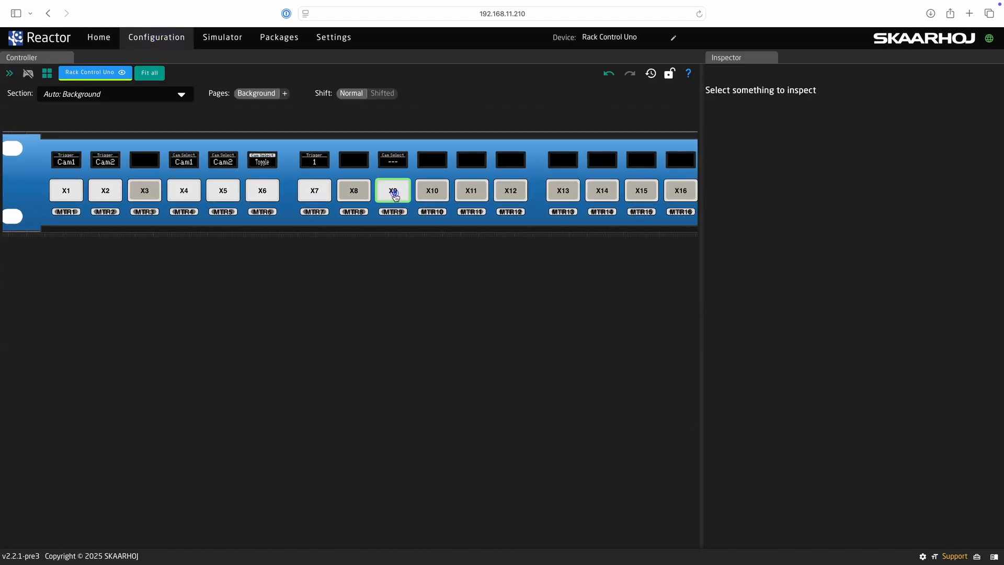
pyautogui.click(396, 197)
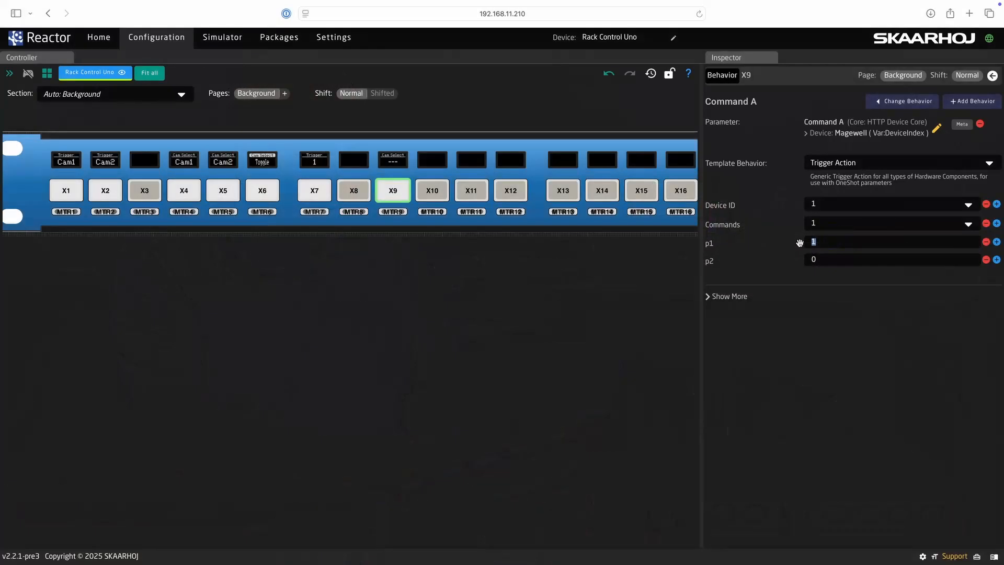
pyautogui.write('2')
pyautogui.click(831, 259)
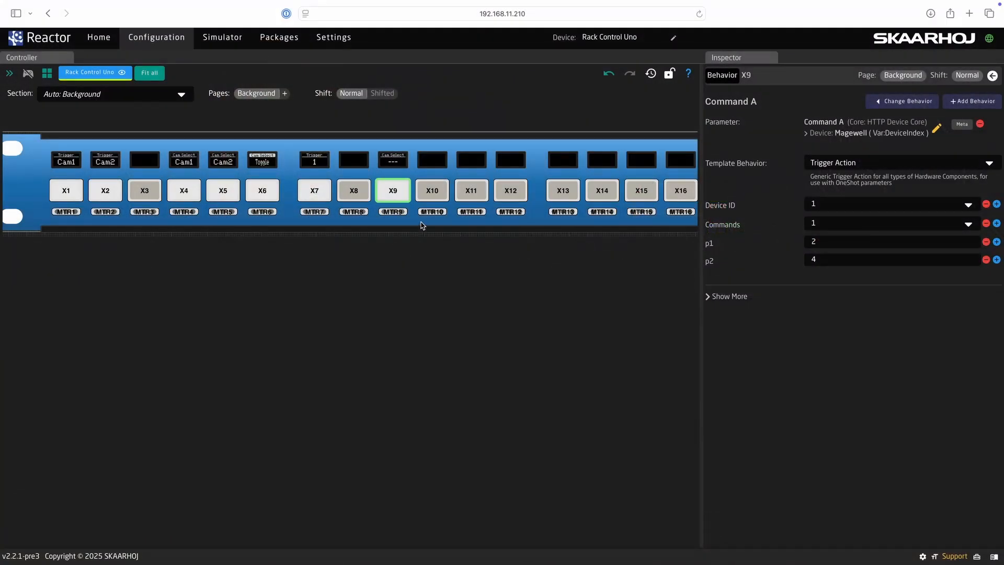
# Step: Create a variable named Output on the httpdemo layer
pyautogui.moveTo(422, 224); pyautogui.dragTo(180, 224)
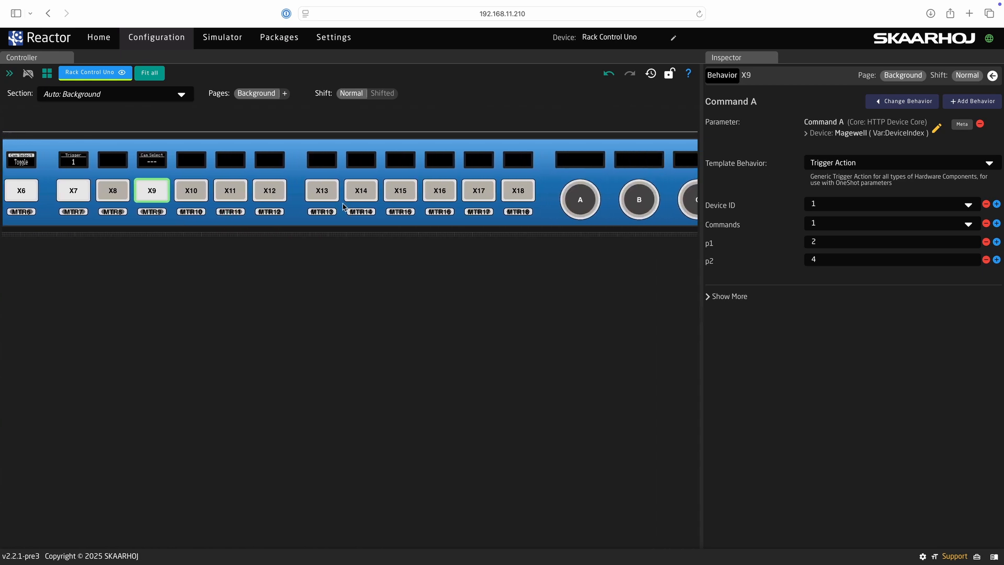
pyautogui.click(544, 212)
pyautogui.click(762, 199)
pyautogui.write('Output')
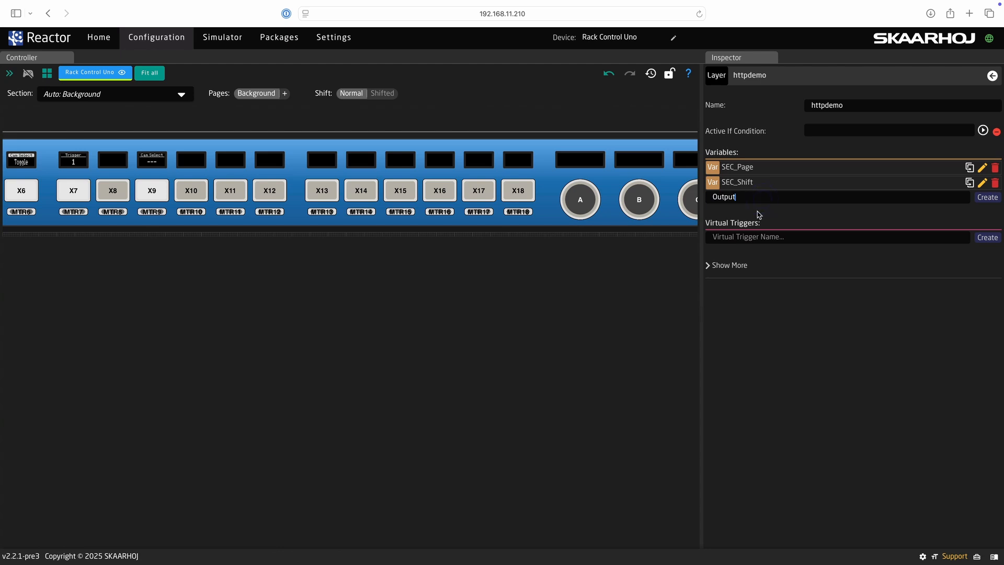
pyautogui.click(986, 200)
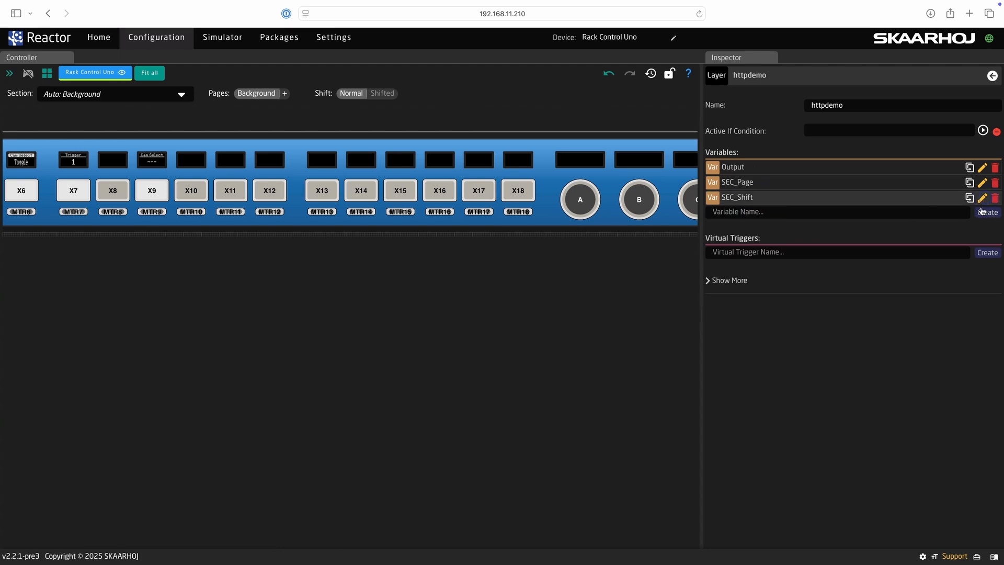
# Step: Set the maximum of the Output variable's range to 8
pyautogui.click(798, 166)
pyautogui.doubleClick(836, 154)
pyautogui.write('8')
pyautogui.click(847, 230)
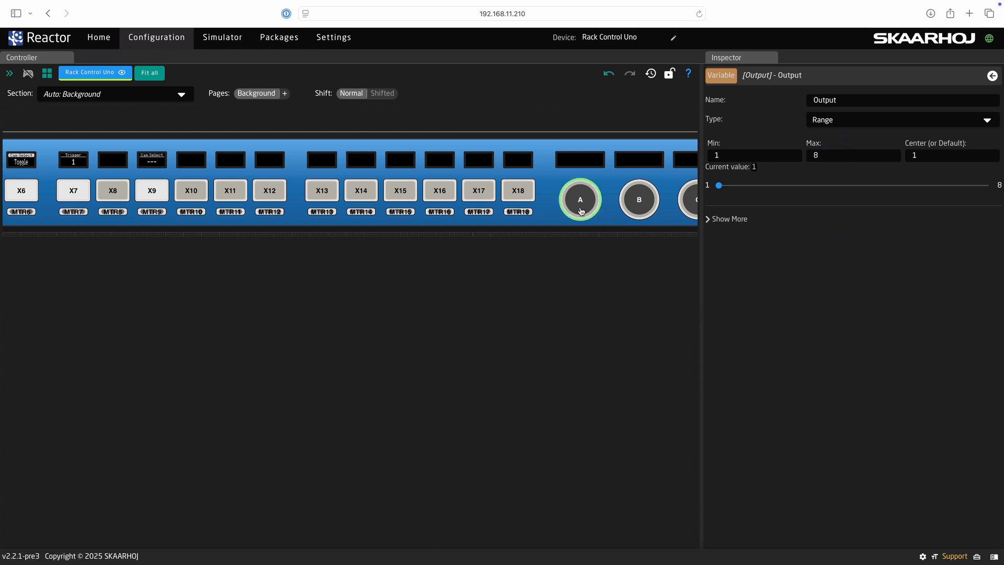
# Step: Give encoder A a Change Variable behavior linked to the Output variable and accept the automatic behavior configuration
pyautogui.click(581, 211)
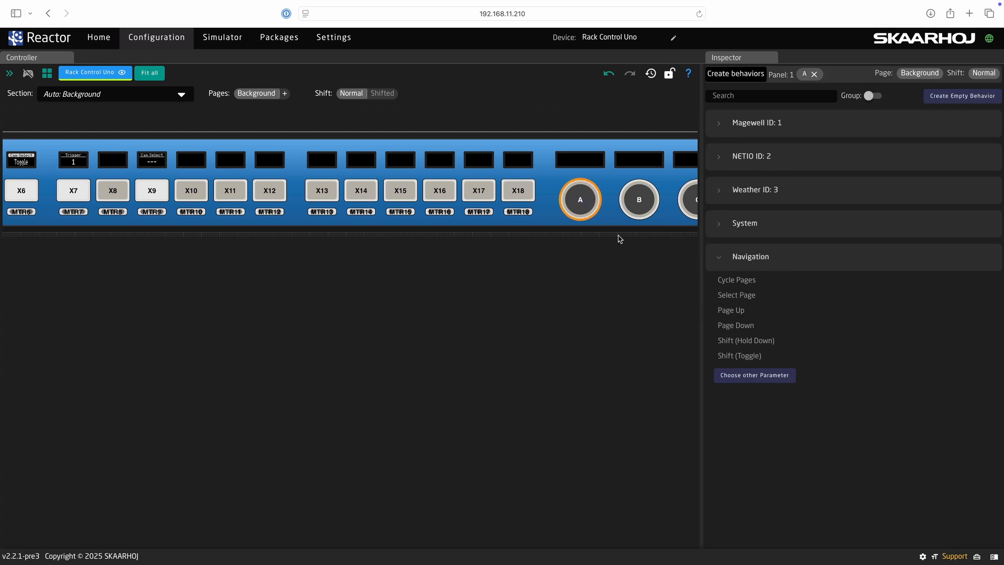
pyautogui.click(721, 226)
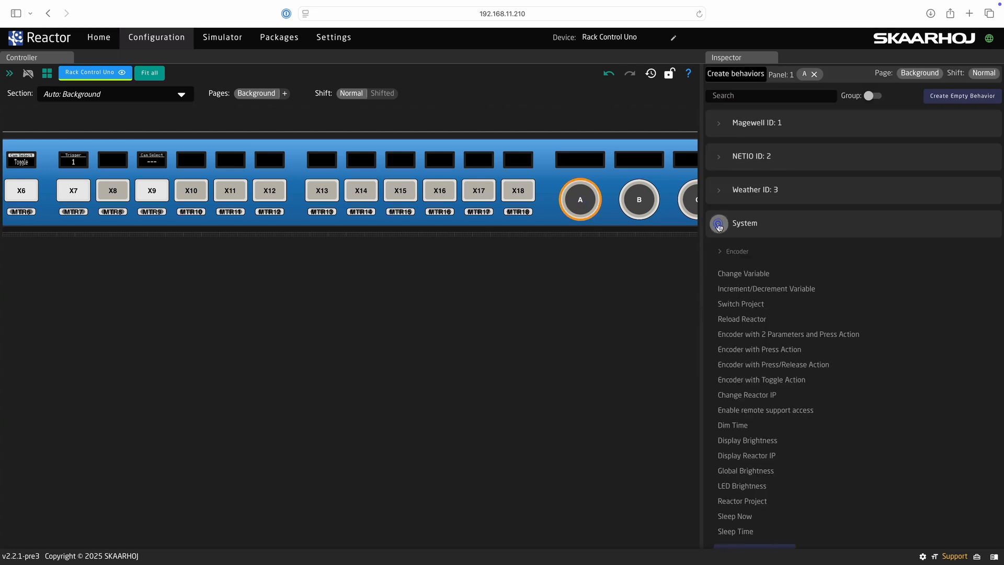
pyautogui.click(738, 273)
pyautogui.click(518, 310)
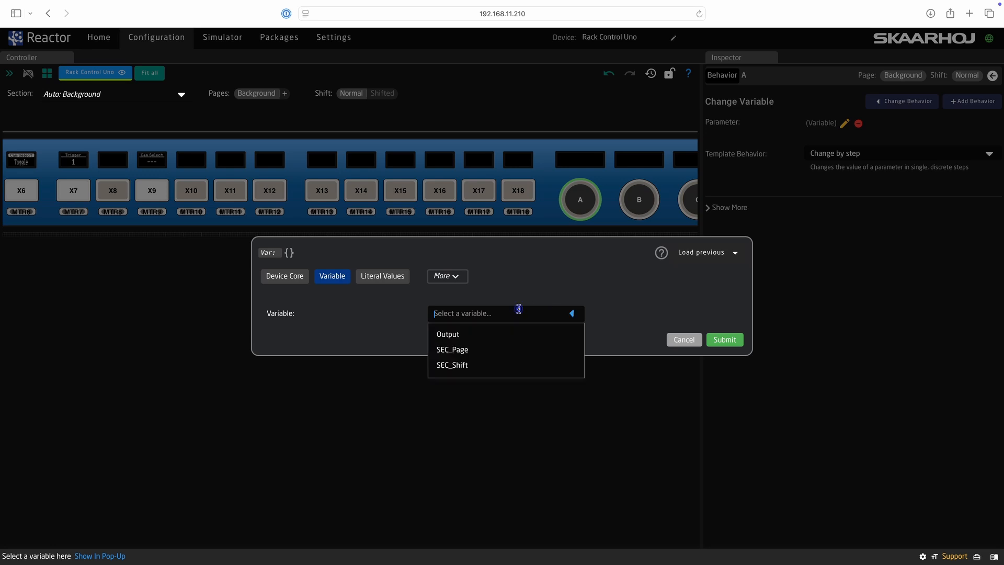
pyautogui.click(487, 334)
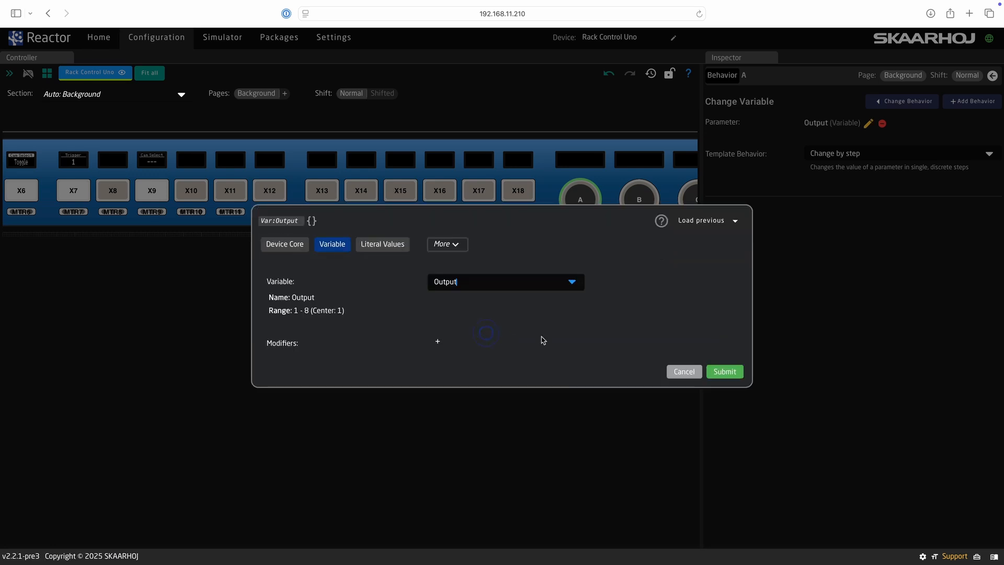
pyautogui.click(724, 371)
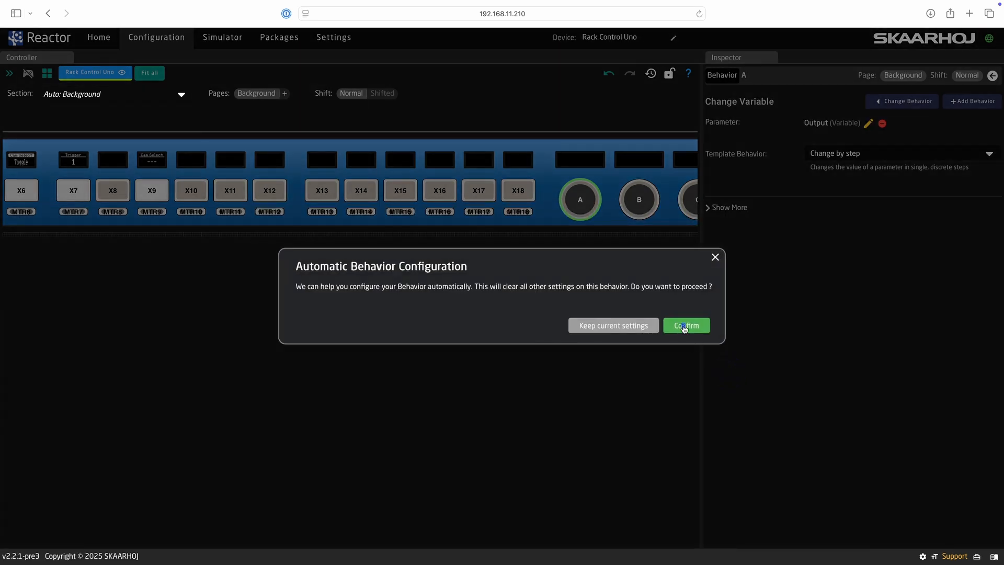
pyautogui.click(684, 327)
# Step: Test encoder A in simulation mode by stepping the Output variable up and down, and leave simulation mode
pyautogui.click(28, 73)
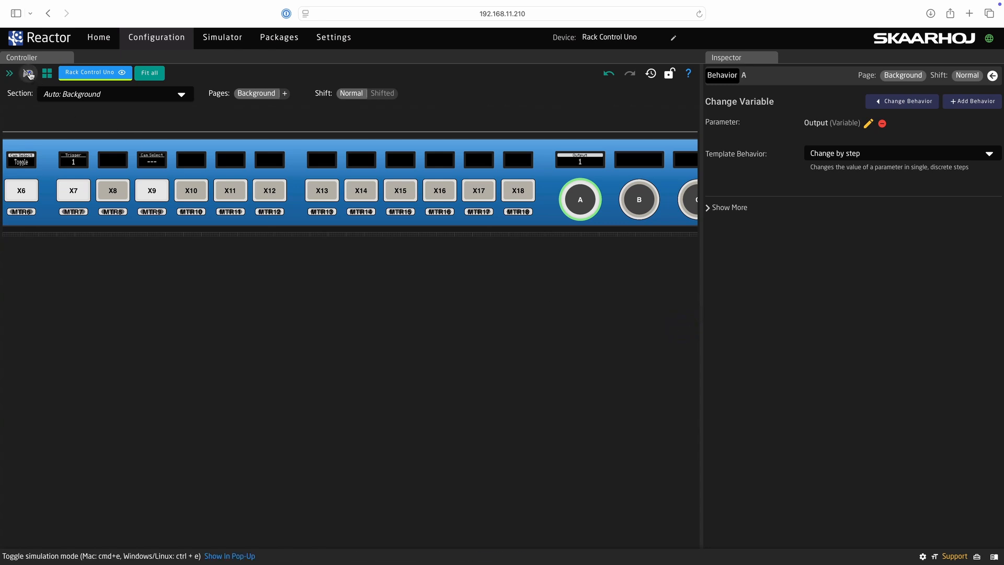
pyautogui.click(595, 202)
pyautogui.click(595, 201)
pyautogui.click(594, 202)
pyautogui.click(595, 202)
pyautogui.click(569, 202)
pyautogui.click(568, 203)
pyautogui.click(567, 203)
pyautogui.click(28, 74)
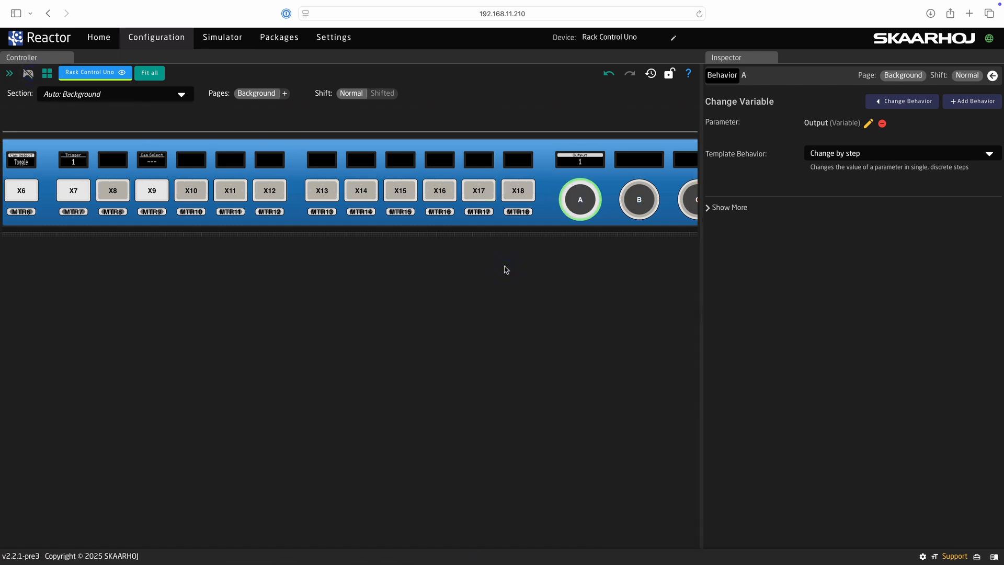
# Step: Take parameter p1 of X9's Command A from the Output variable and keep the behavior's current settings
pyautogui.click(151, 196)
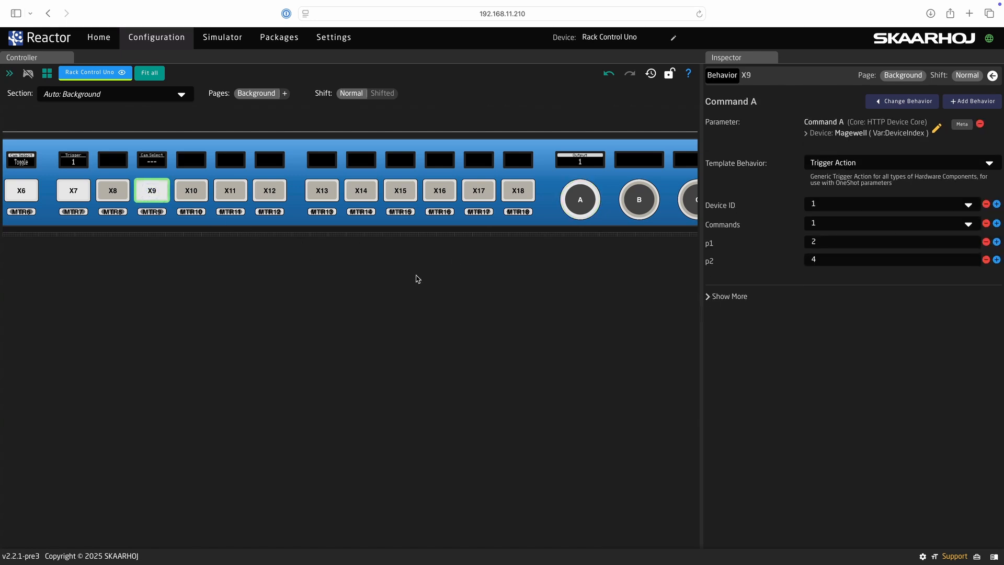
pyautogui.click(936, 129)
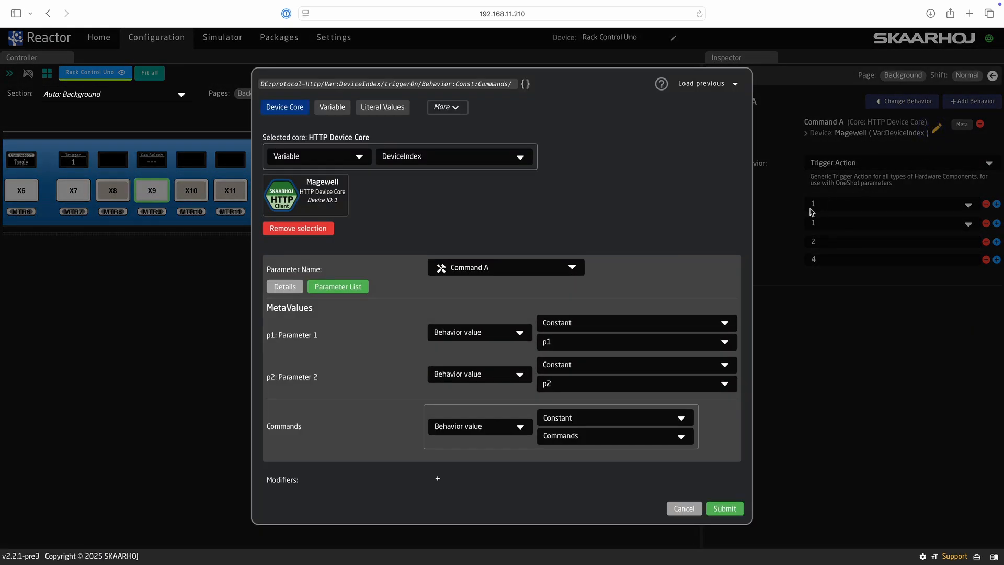
pyautogui.click(475, 332)
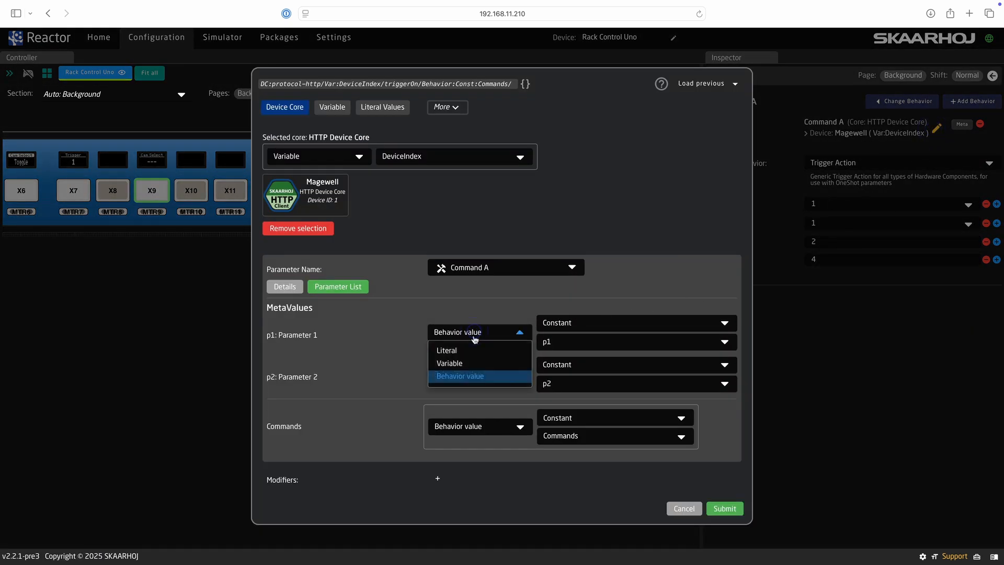
pyautogui.click(472, 364)
pyautogui.click(572, 333)
pyautogui.click(573, 355)
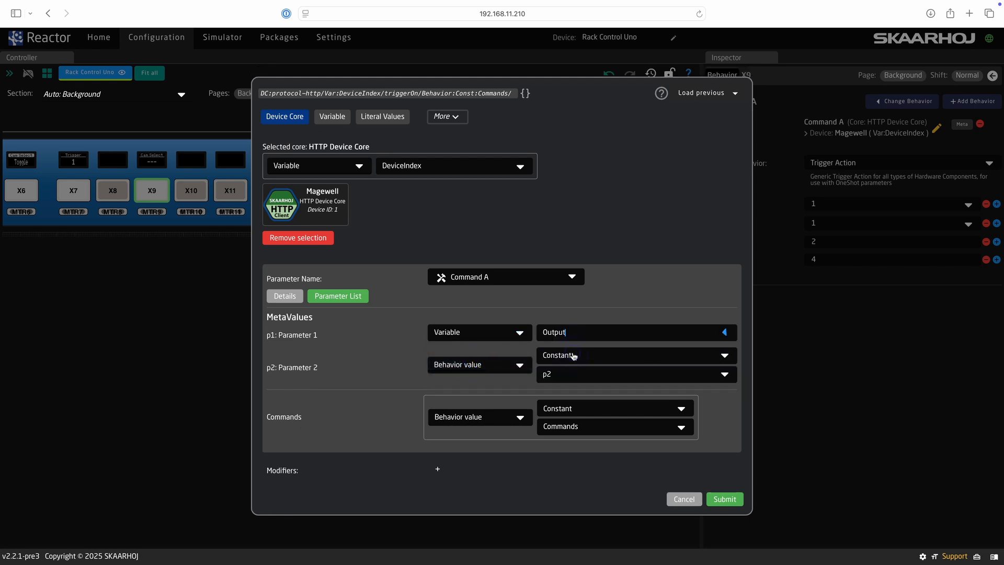
pyautogui.click(724, 499)
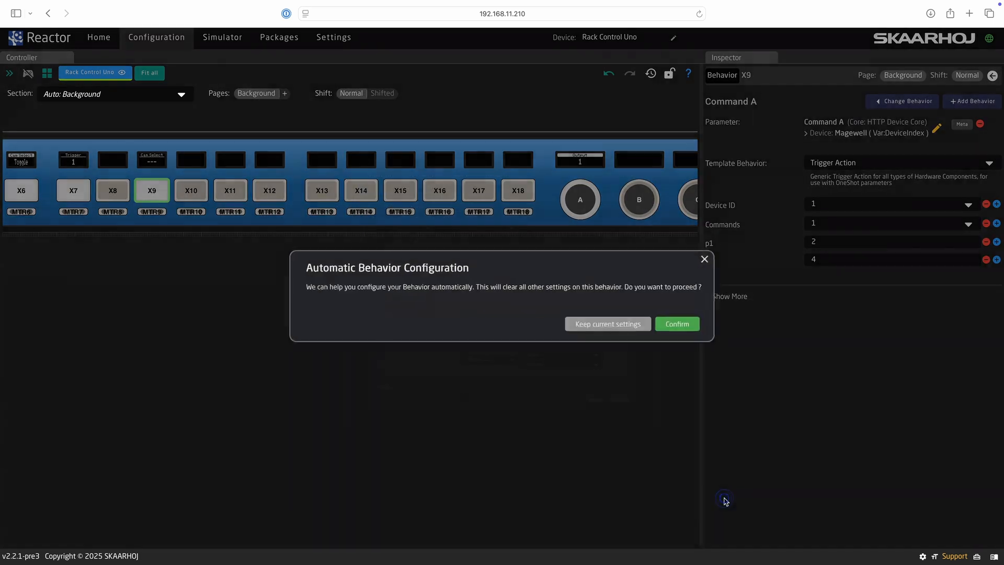
pyautogui.click(633, 325)
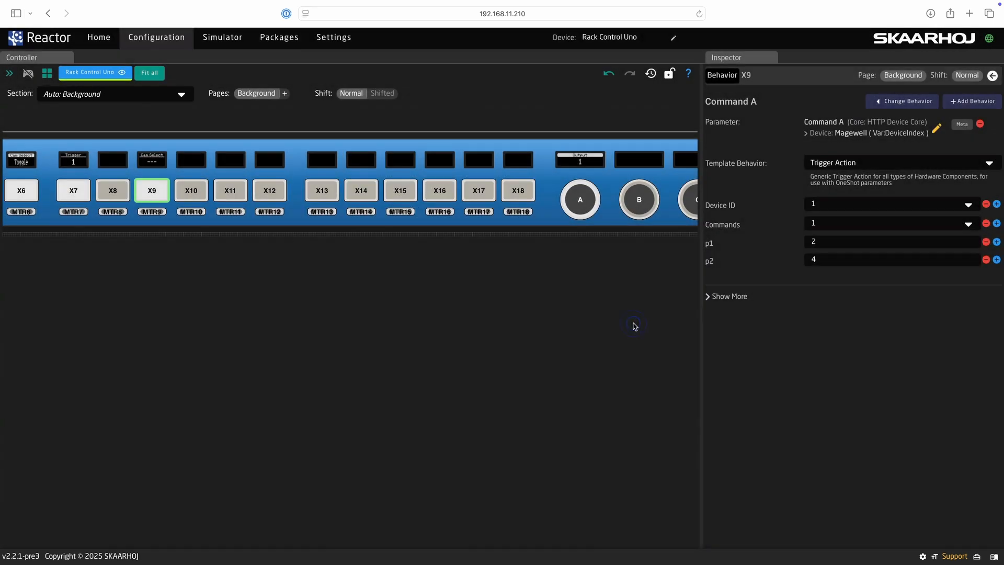
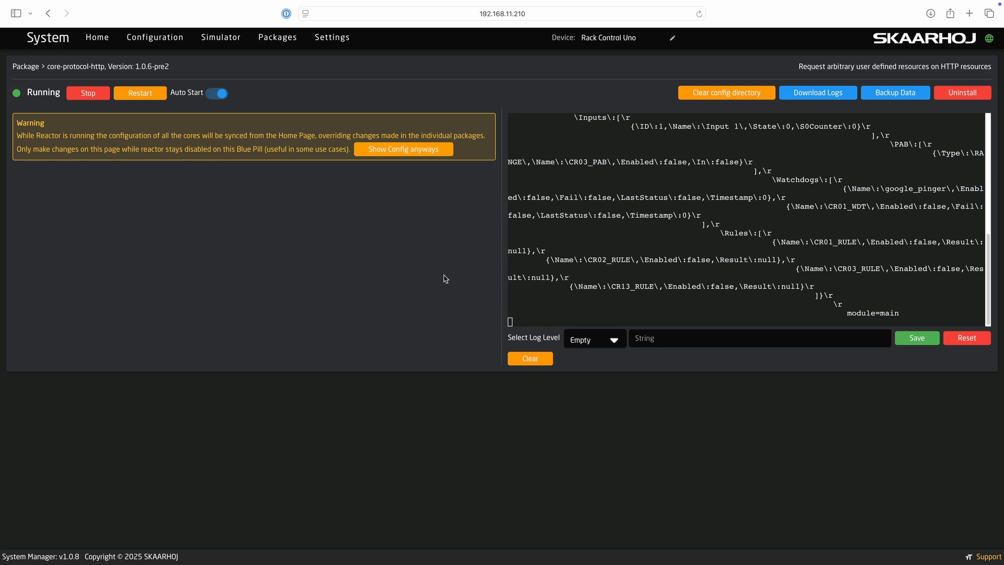
# Step: Copy the NETIO reply text from the core-protocol-http package's log
pyautogui.tripleClick(662, 230)
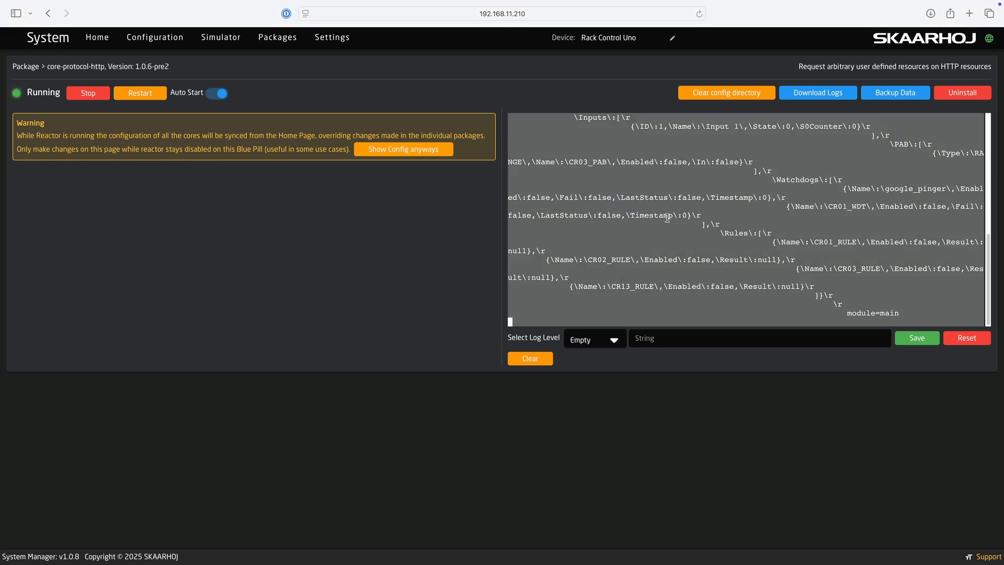
pyautogui.rightClick(667, 218)
pyautogui.click(708, 271)
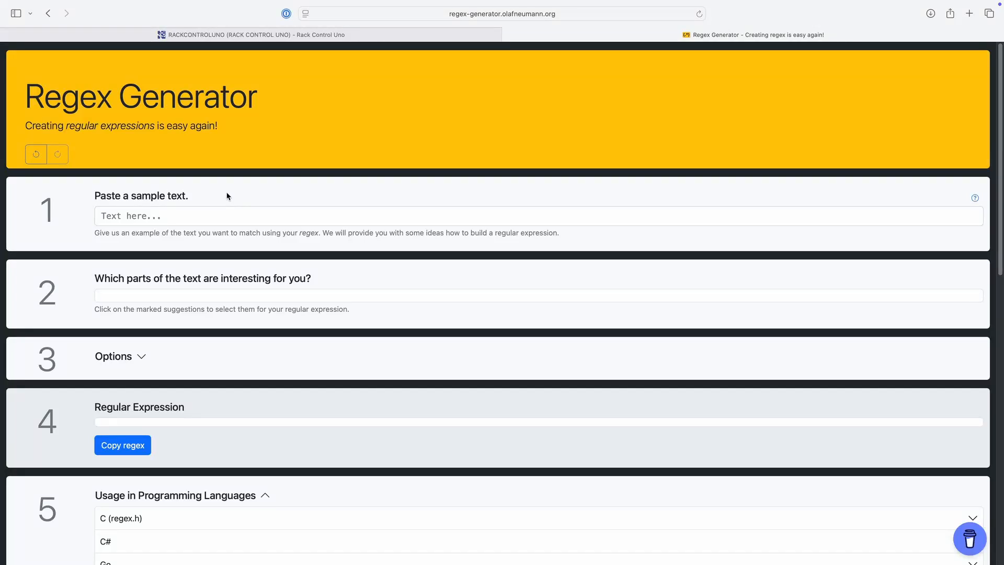
# Step: In Regex Generator, paste the sample text "Name":"Power output 1","State":1, and match the State value as a Number
pyautogui.click(202, 214)
pyautogui.press('super+v')
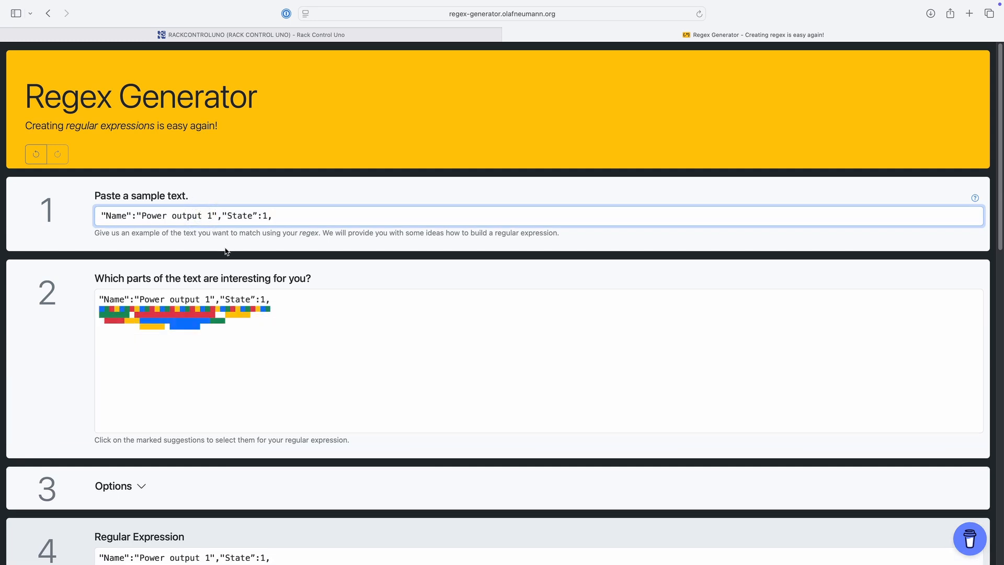
pyautogui.click(261, 300)
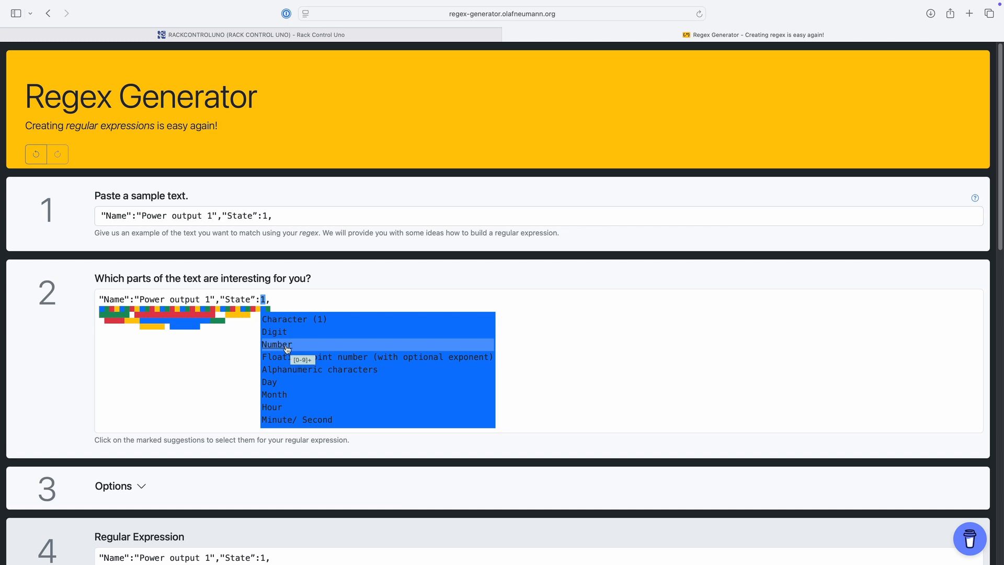
pyautogui.click(286, 345)
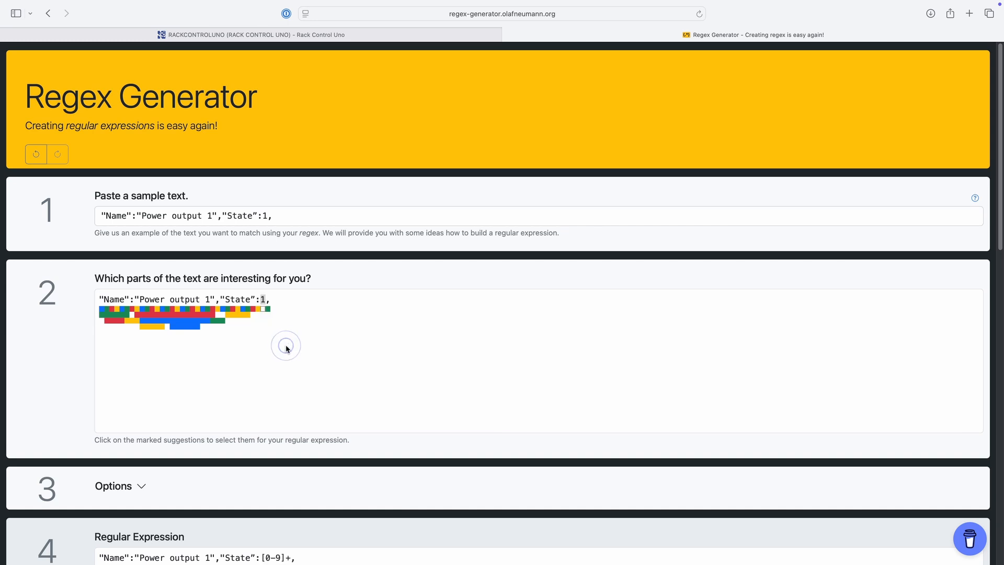
# Step: Copy the generated regular expression "Name":"Power output 1","State":[0-9]+, from Regex Generator
pyautogui.scroll(-5, 271, 371)
pyautogui.moveTo(97, 360); pyautogui.dragTo(314, 359)
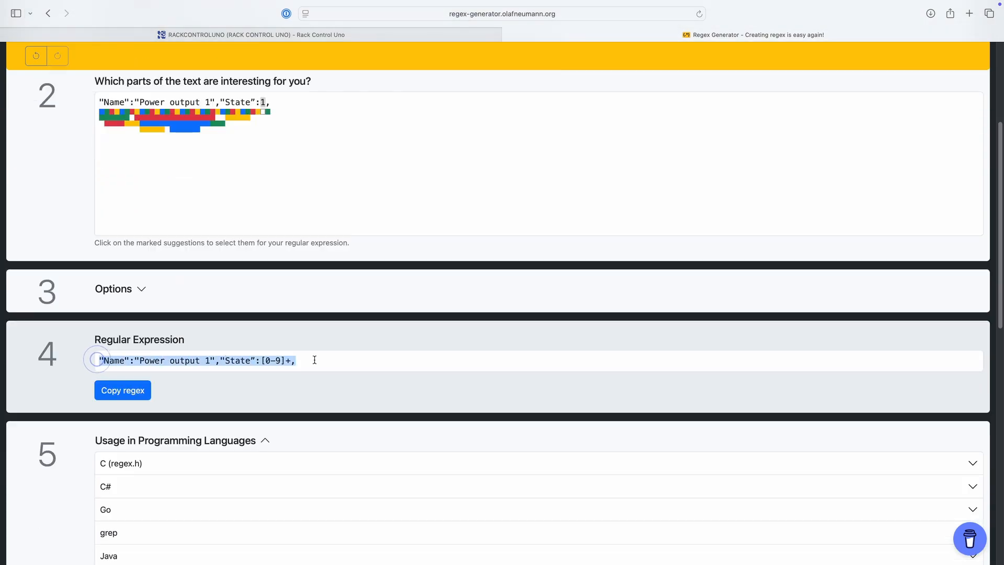
pyautogui.rightClick(257, 358)
pyautogui.click(277, 403)
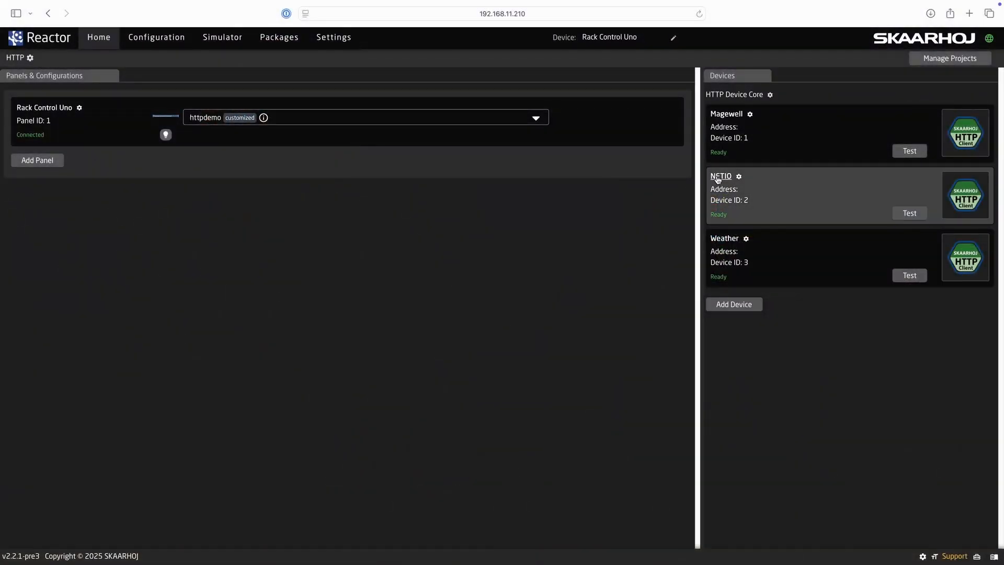
# Step: Back in Reactor, set the NETIO Output command's matching return value to "Name":"Power output 1","State":([0-9])
pyautogui.click(716, 177)
pyautogui.scroll(-3, 533, 406)
pyautogui.scroll(-9, 533, 406)
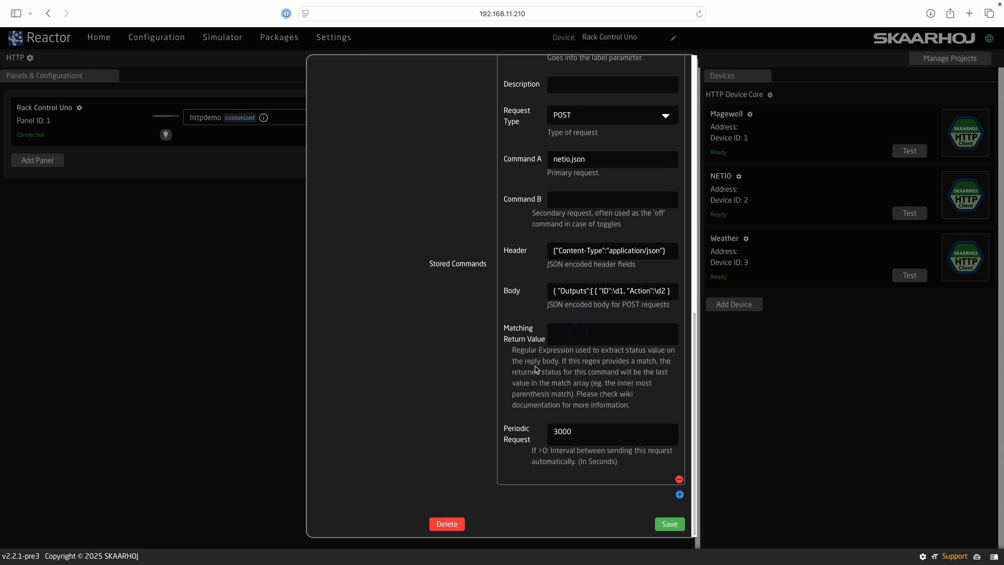
pyautogui.press('super+v')
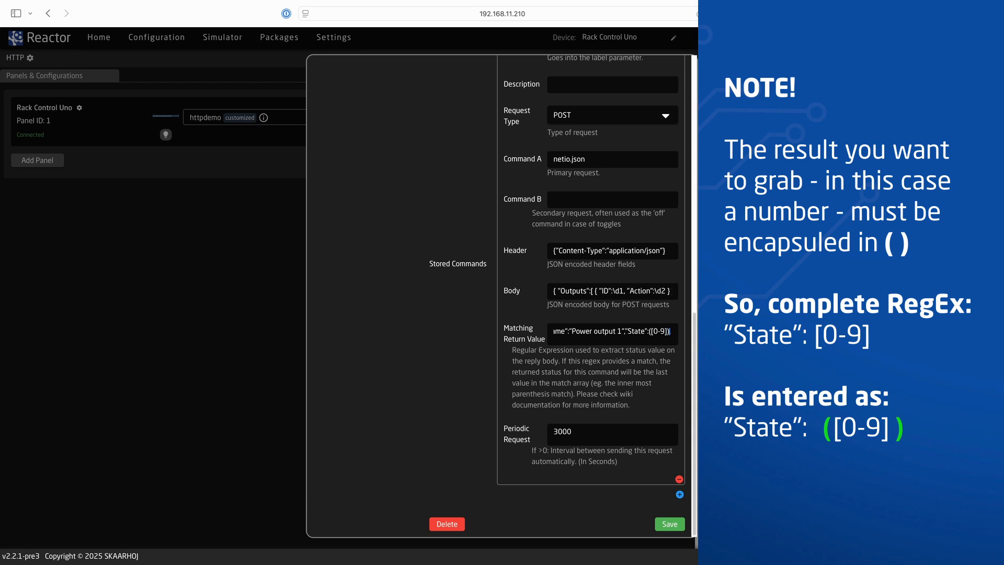
# Step: Save the NETIO device settings, and set button X9's default feedback to intensity On and color red
pyautogui.click(668, 523)
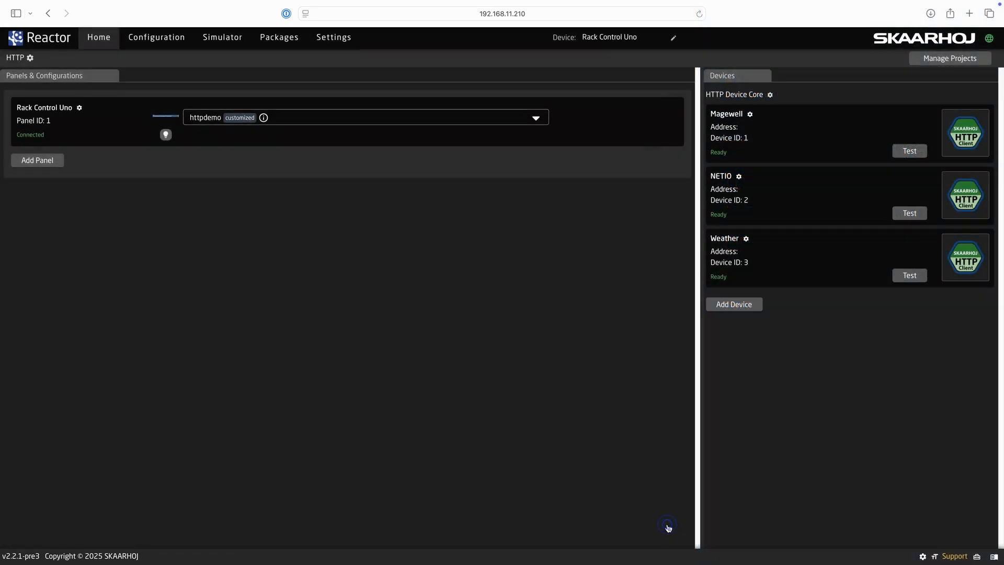
pyautogui.click(165, 42)
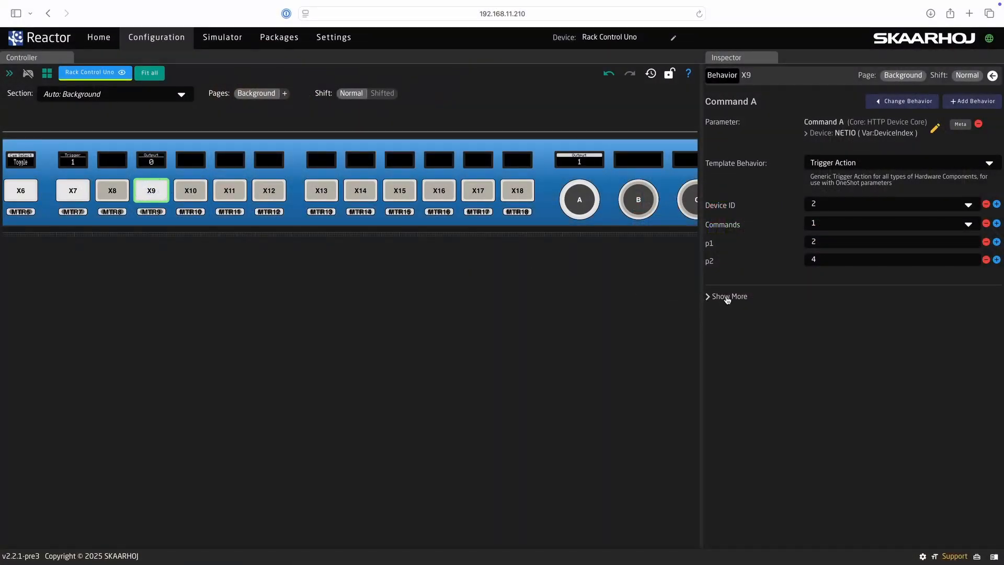
pyautogui.click(726, 297)
pyautogui.click(734, 329)
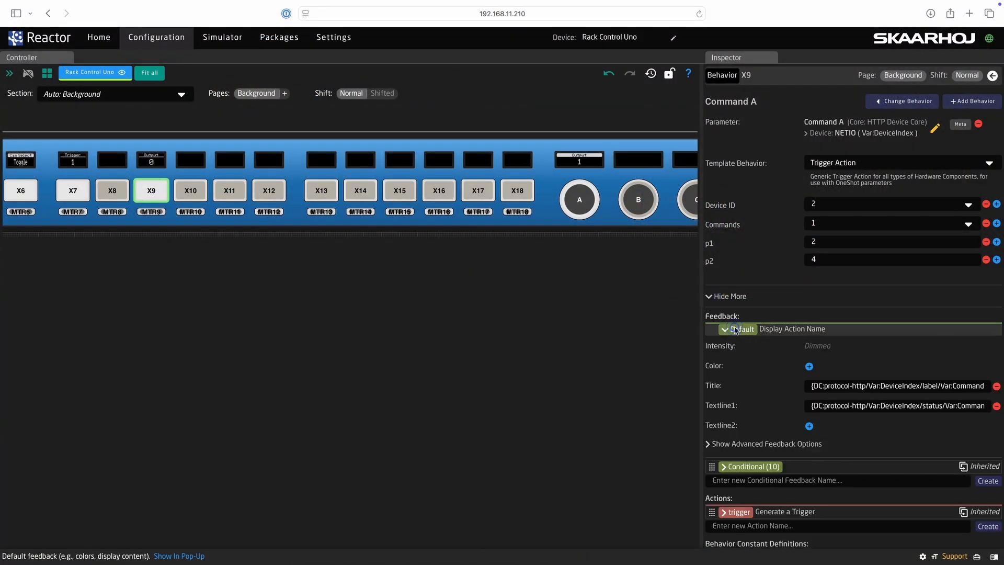
pyautogui.click(816, 347)
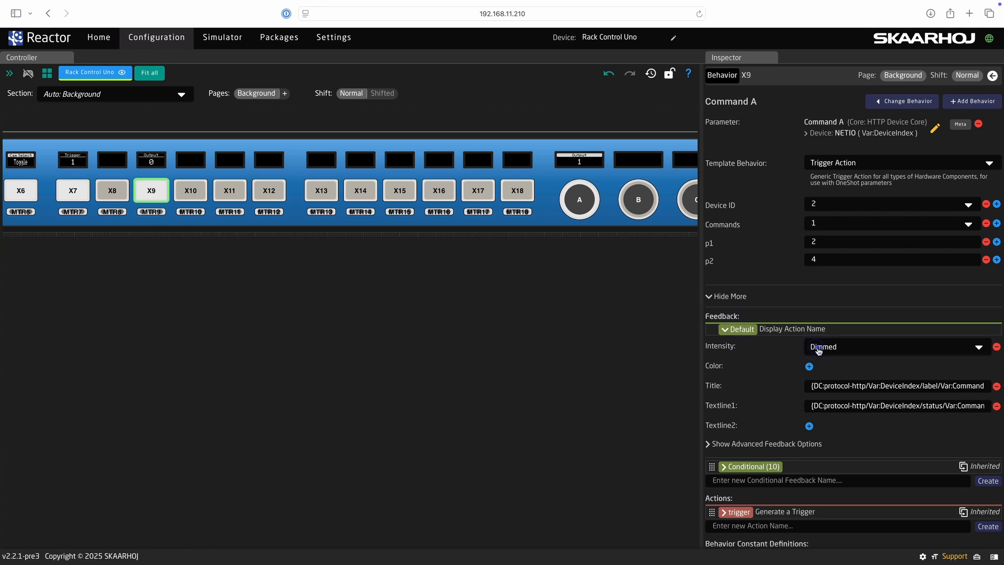
pyautogui.click(818, 350)
pyautogui.click(816, 358)
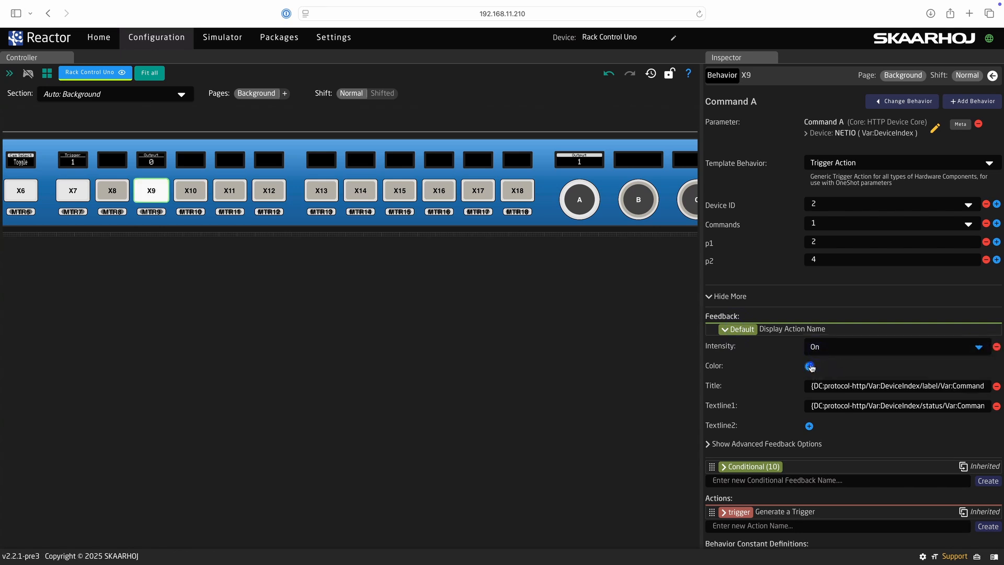
pyautogui.click(813, 368)
pyautogui.click(525, 328)
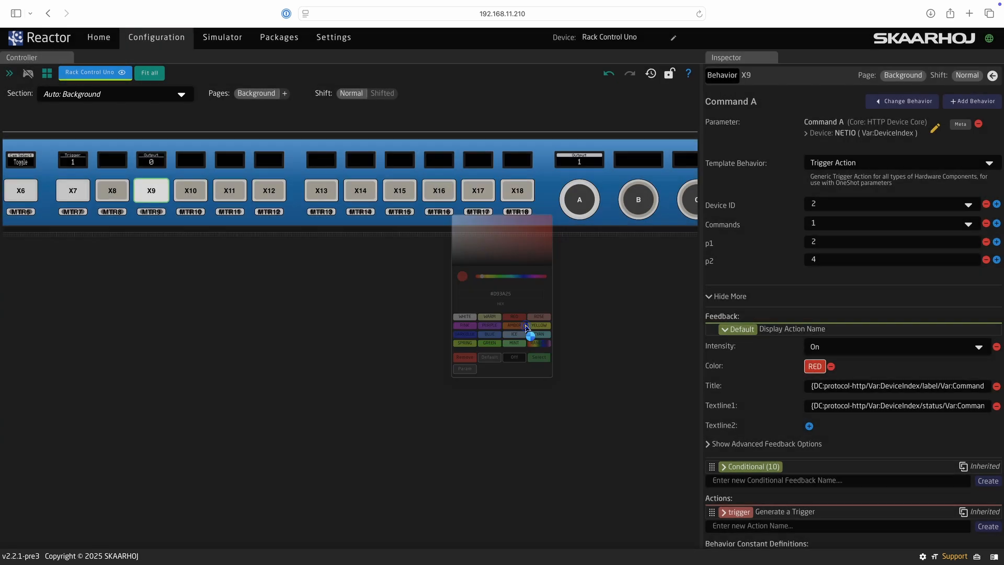
# Step: Create a conditional feedback named Green for button X9 and set its color to green
pyautogui.click(725, 330)
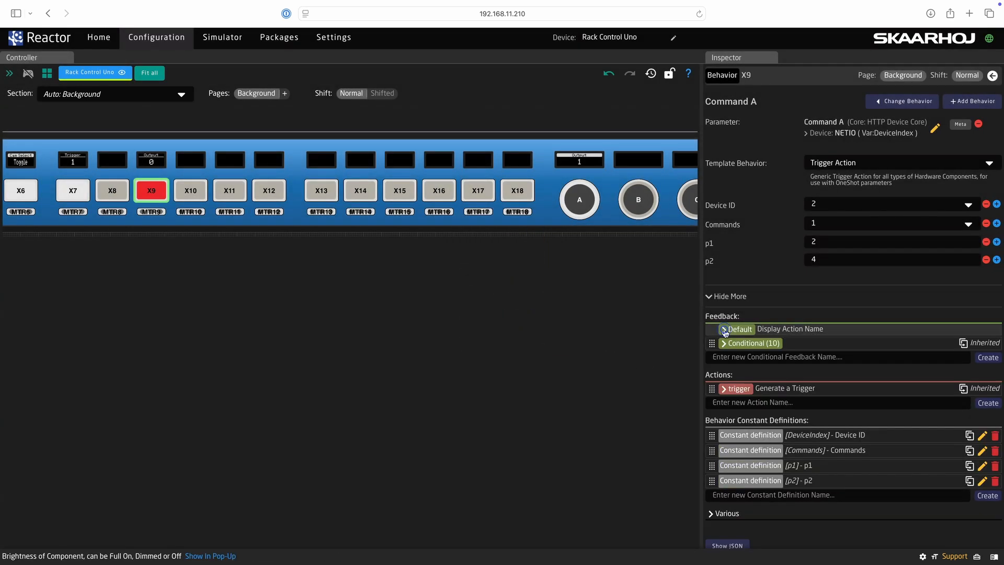
pyautogui.click(728, 354)
pyautogui.write('Gre')
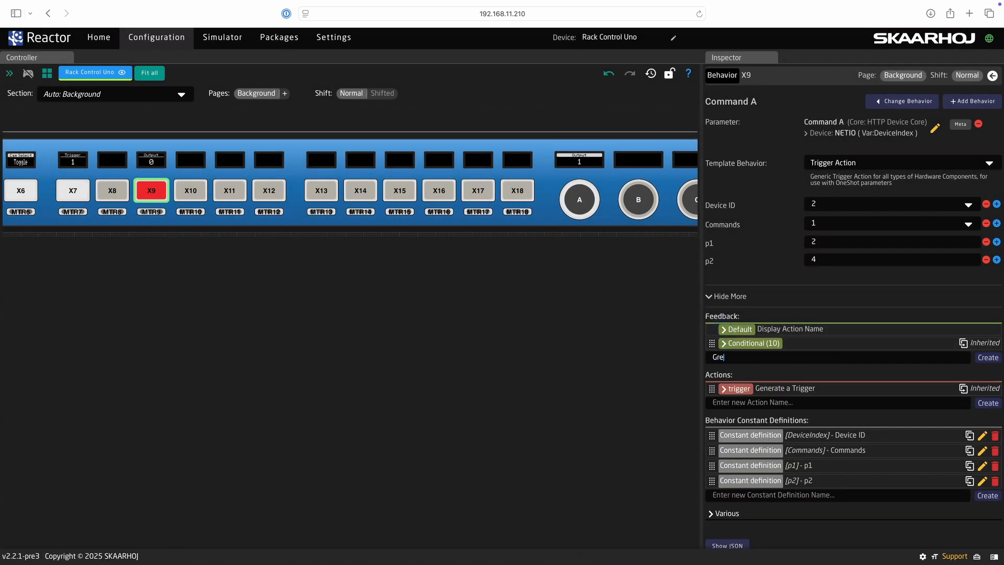
pyautogui.press('Return')
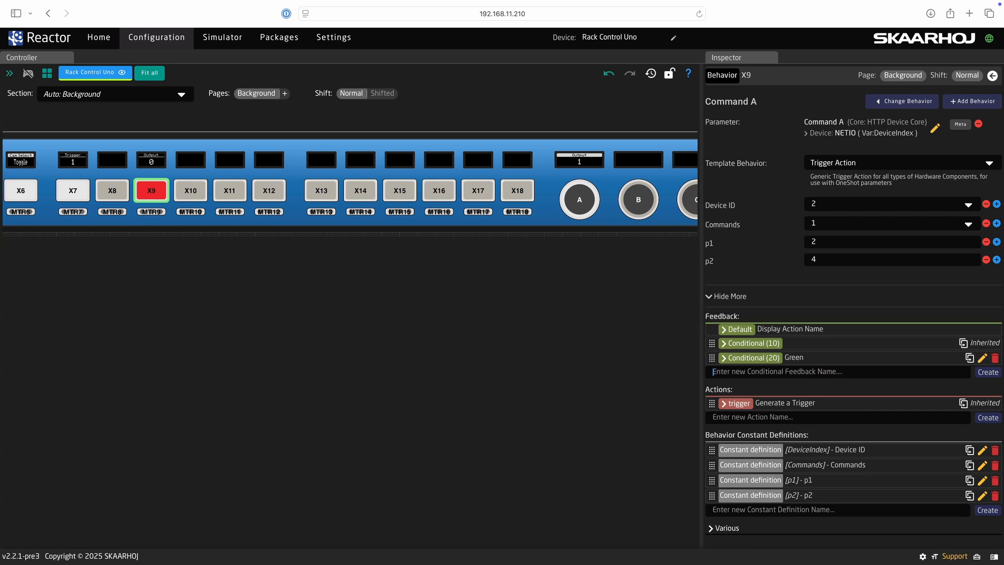
pyautogui.click(743, 358)
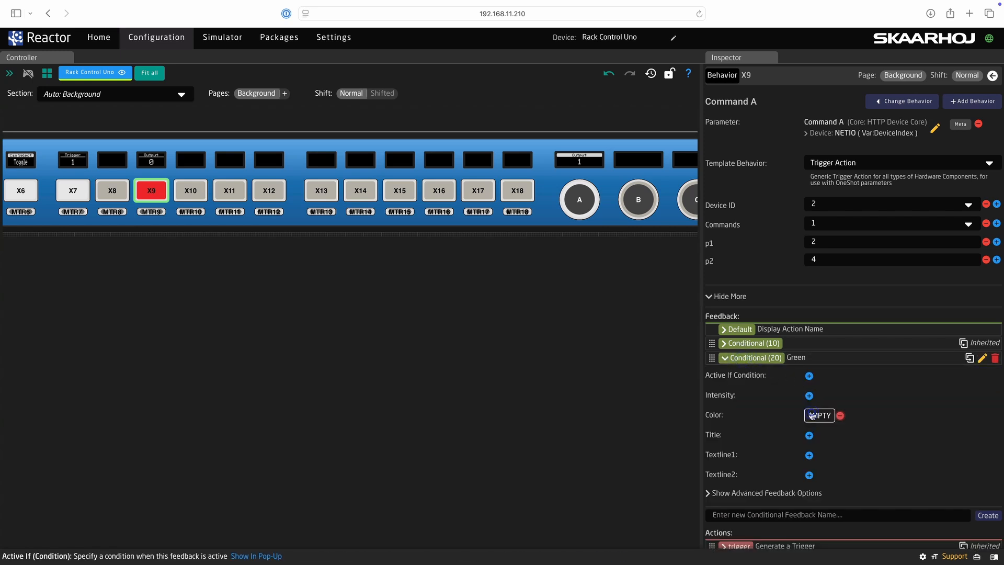
pyautogui.click(812, 416)
pyautogui.click(481, 369)
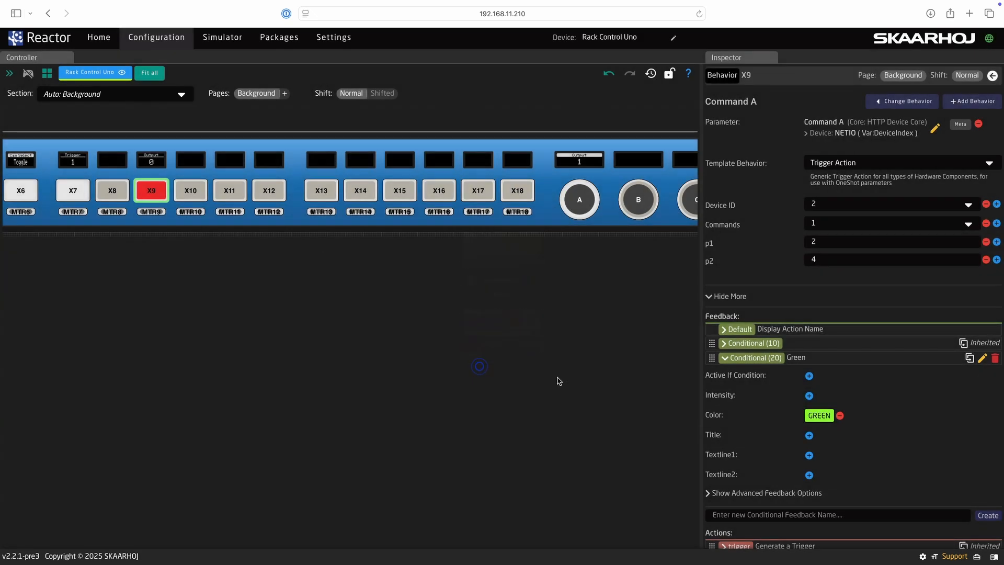
# Step: Copy the reference DC:protocol-http/Var:DeviceIndex/status/Var:Commands from the text template of X9's default feedback
pyautogui.click(809, 376)
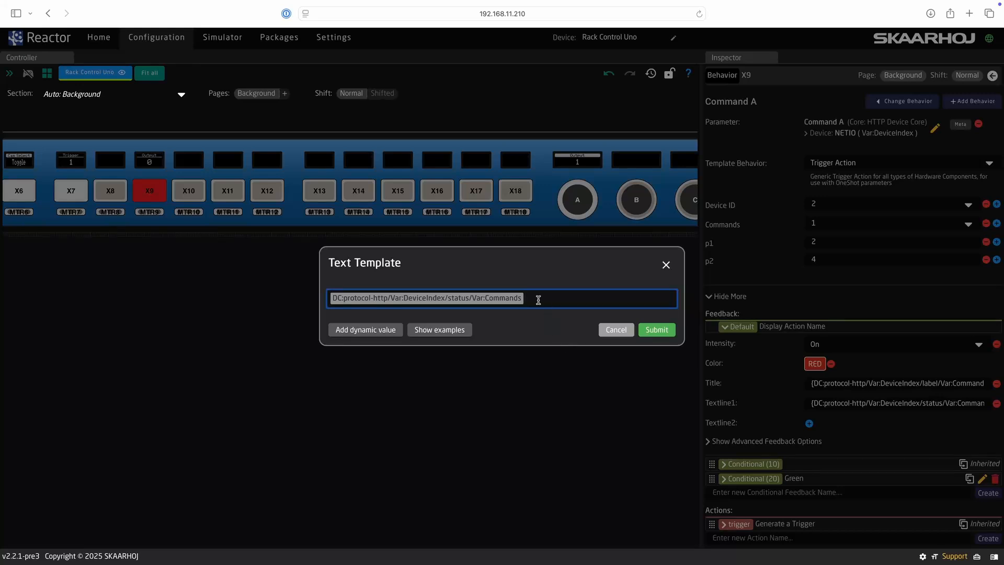
pyautogui.moveTo(538, 299); pyautogui.dragTo(328, 296)
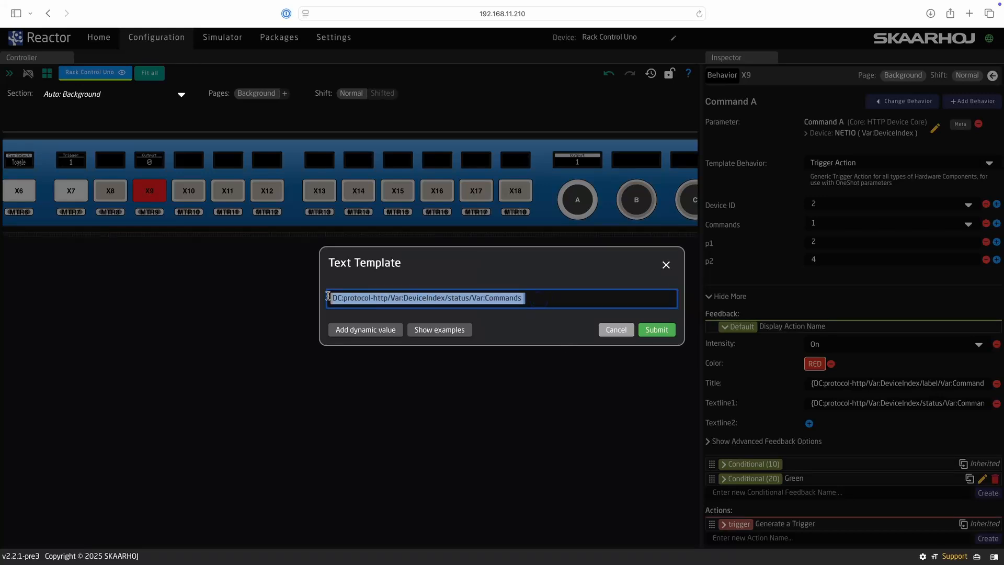
pyautogui.press('Escape')
# Step: Set the Green feedback's Active If condition to DC:protocol-http/Var:DeviceIndex/status/Var:Commands = 1
pyautogui.click(748, 480)
pyautogui.scroll(-3, 740, 453)
pyautogui.click(812, 318)
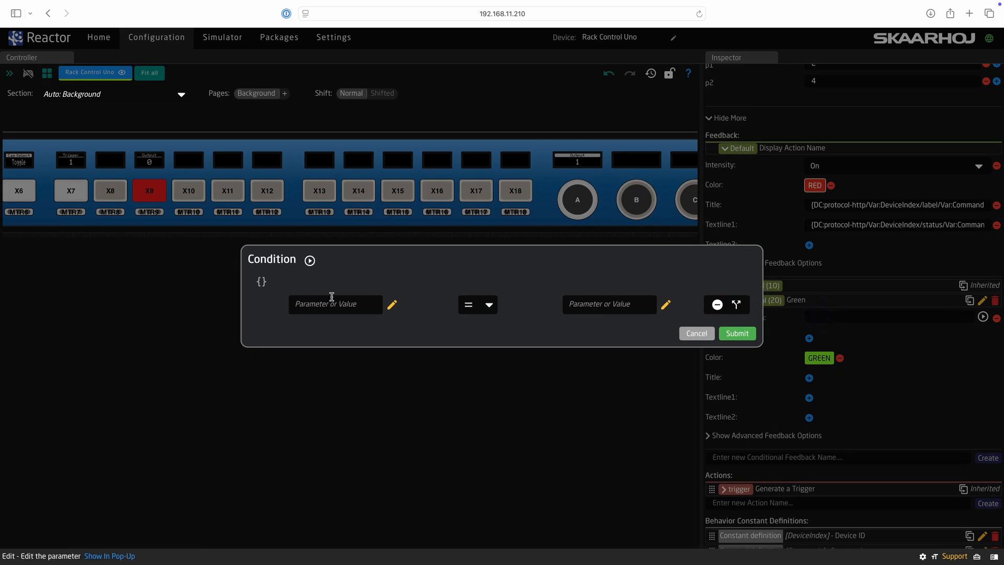
pyautogui.click(321, 304)
pyautogui.press('super+v')
pyautogui.click(588, 308)
pyautogui.write('1')
pyautogui.click(730, 334)
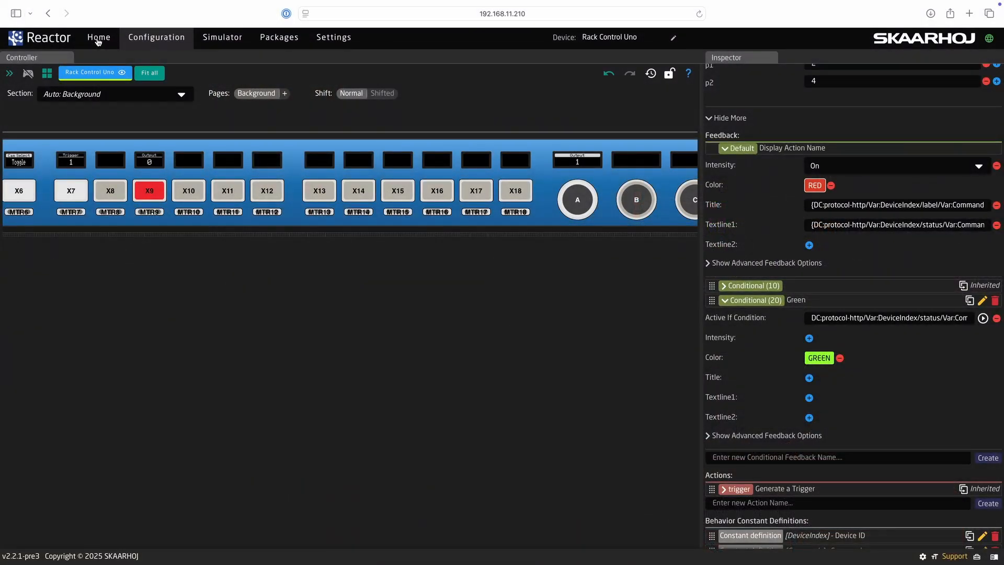
# Step: Add a stored command labelled Temp with request type GET to the Weather device
pyautogui.click(98, 38)
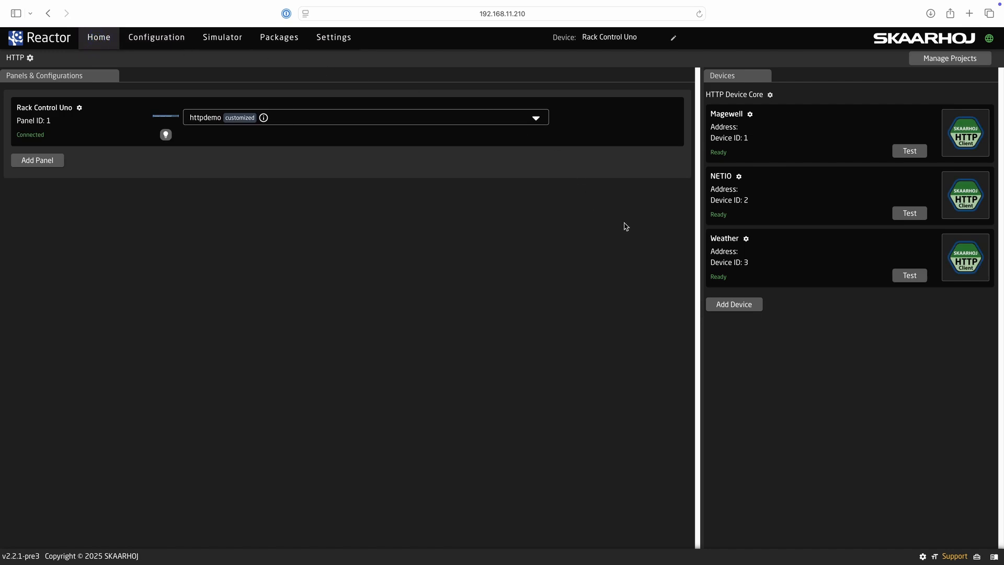
pyautogui.click(717, 239)
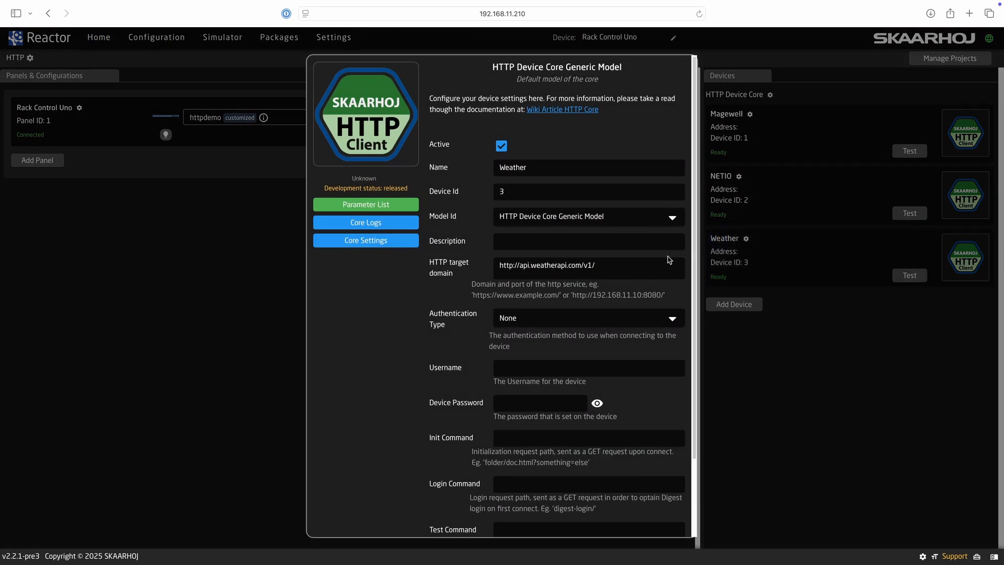
pyautogui.scroll(-3, 670, 259)
pyautogui.click(679, 495)
pyautogui.scroll(-5, 587, 230)
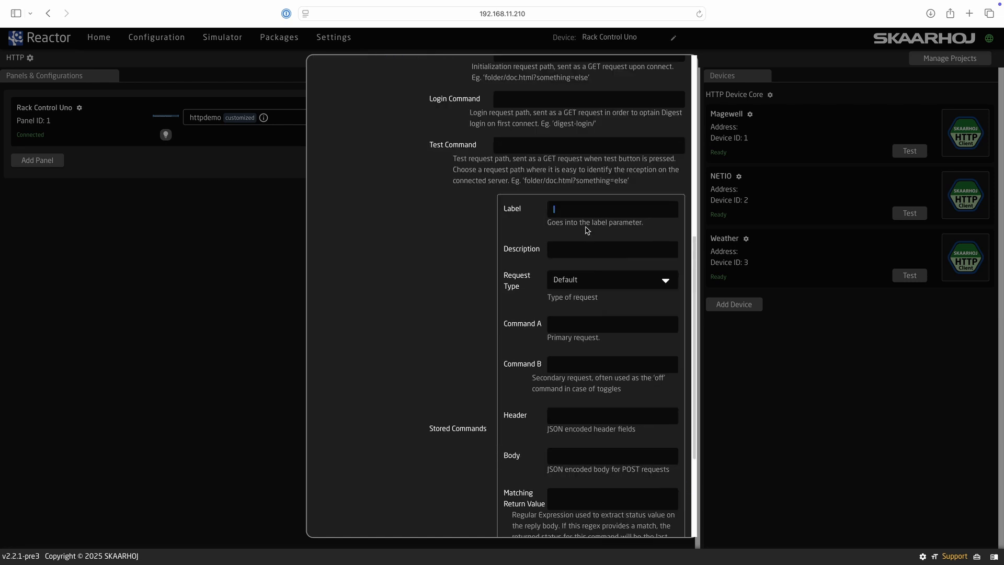
pyautogui.click(580, 286)
pyautogui.click(579, 315)
pyautogui.scroll(-3, 579, 323)
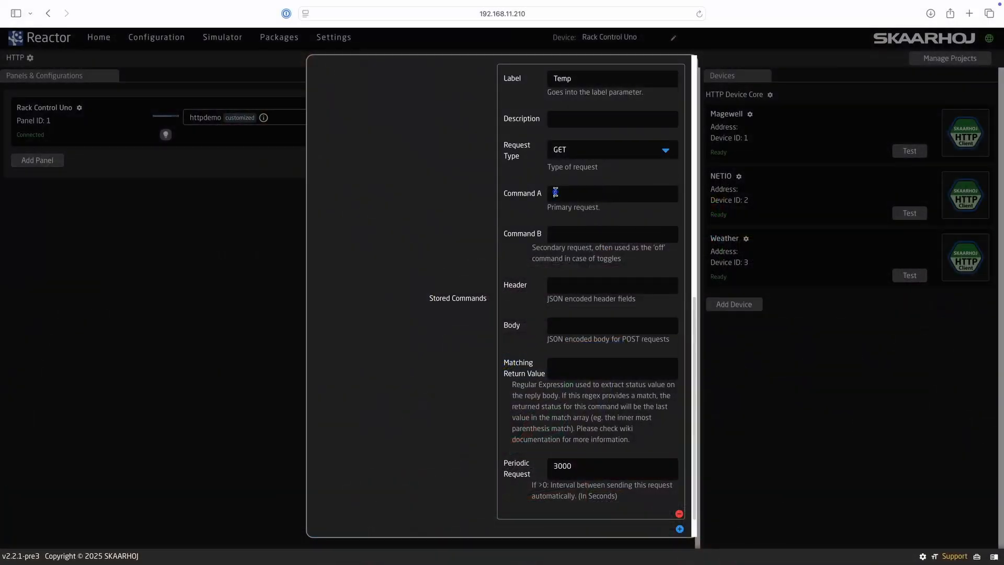
# Step: Set the Temp command's Command A to the current.json request that includes the weather API key
pyautogui.click(555, 193)
pyautogui.press('super+v')
pyautogui.click(488, 244)
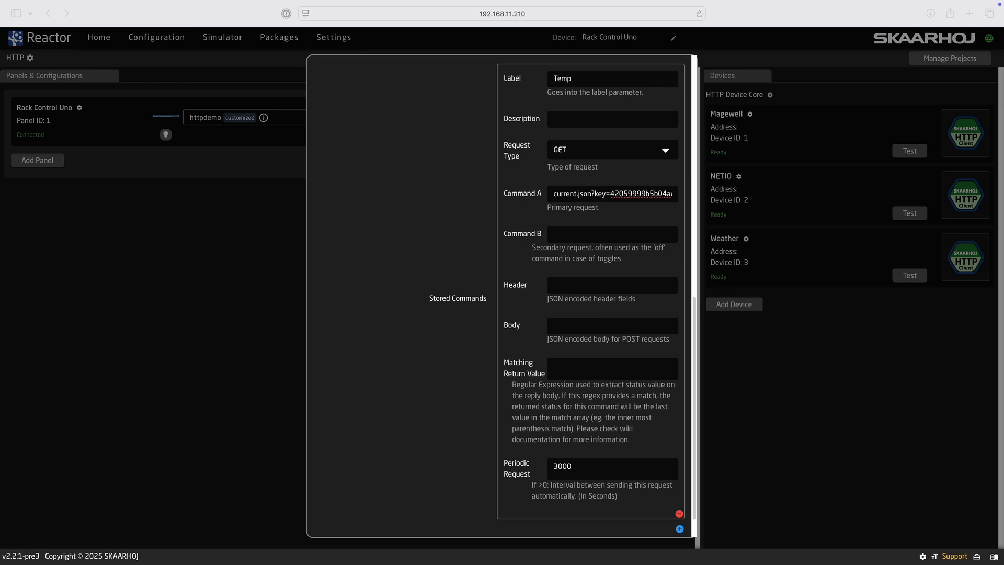
pyautogui.click(453, 260)
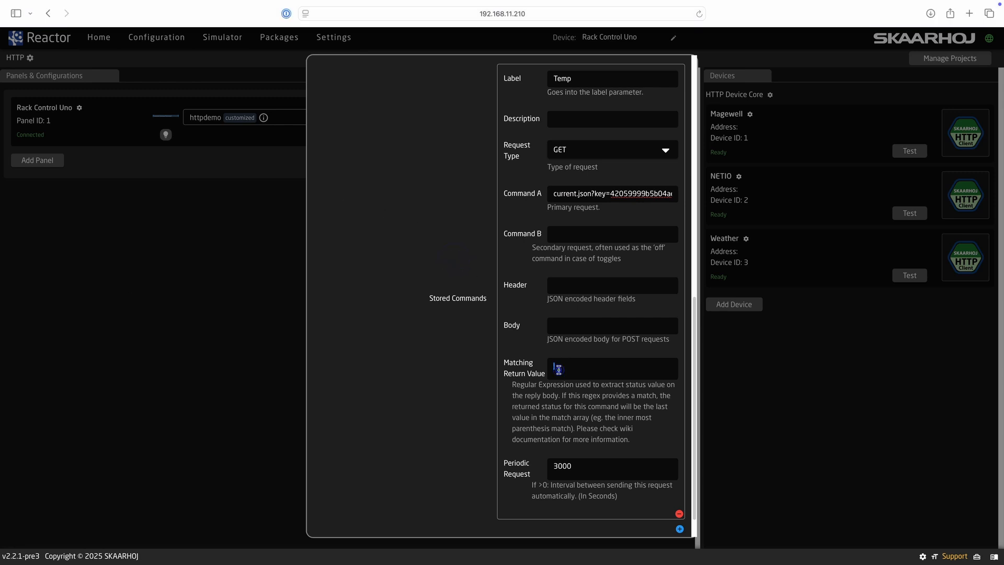
# Step: Set the Temp command's matching return value to temp_c":([0-9]*\.?[0-9]+) and its periodic request to 60, and save the Weather device
pyautogui.write('temp_c":([0-9]*\\.?[0-9]+)')
pyautogui.write('6')
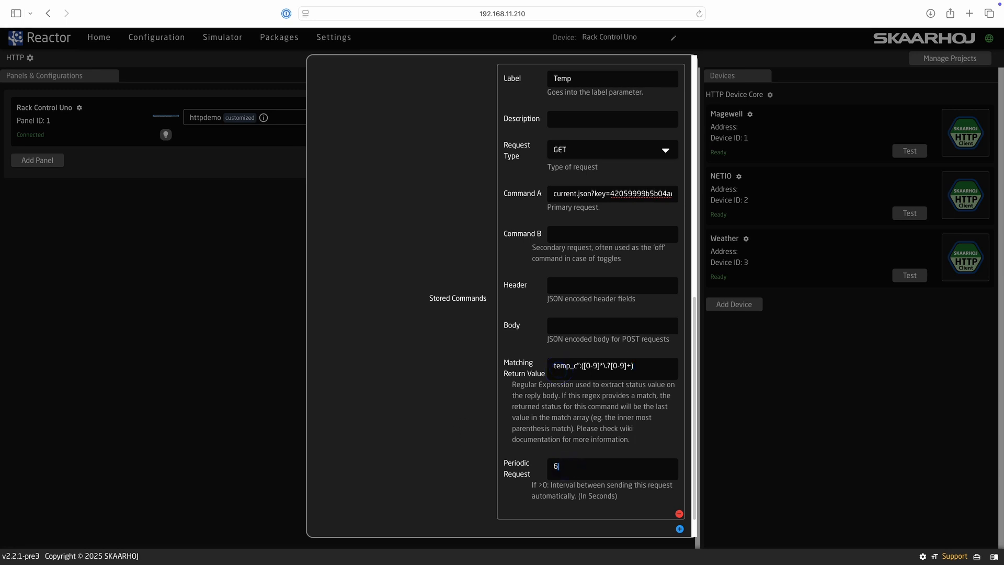
pyautogui.scroll(-1, 618, 523)
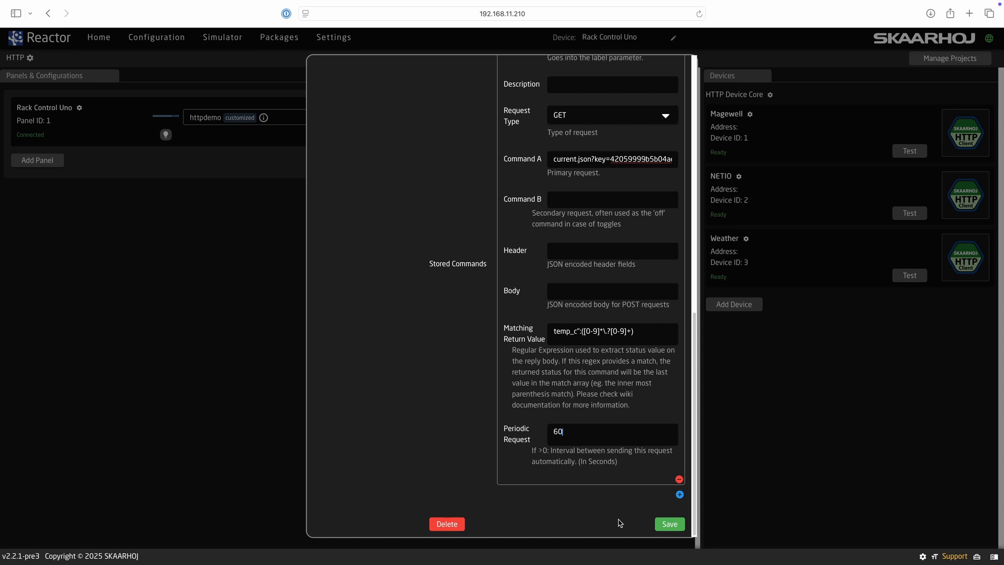
pyautogui.click(672, 524)
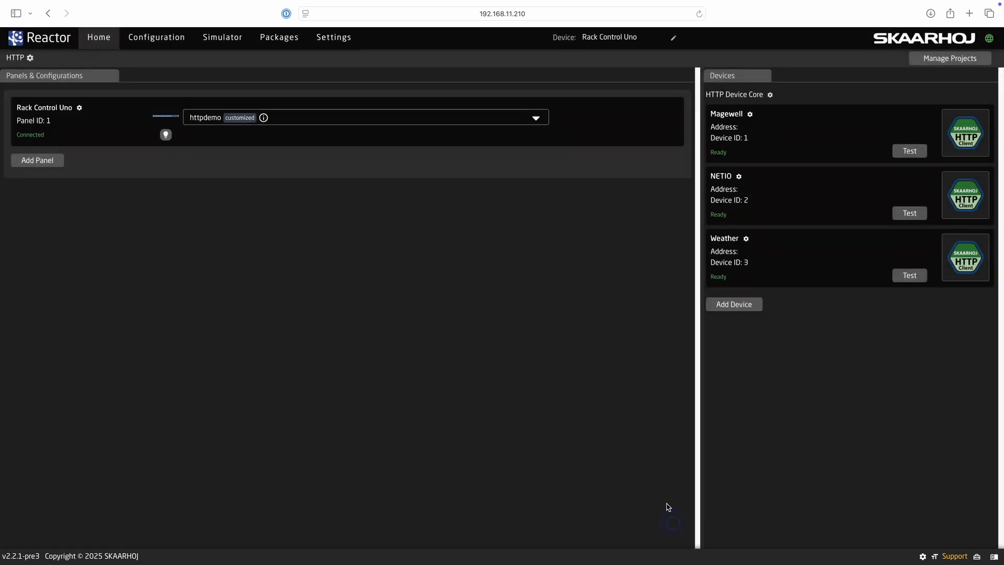
# Step: Open the Rack Control Uno's configuration
pyautogui.click(172, 41)
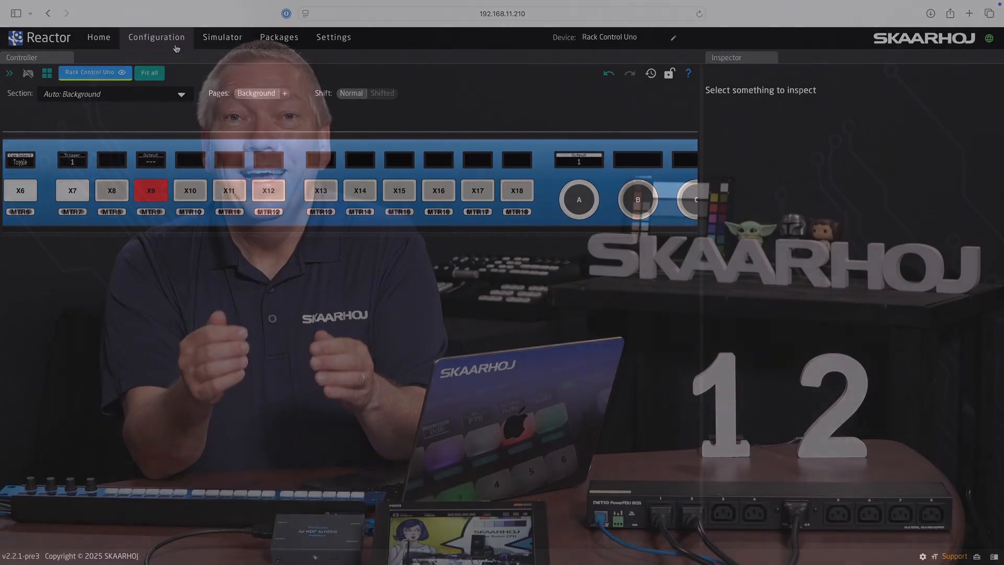